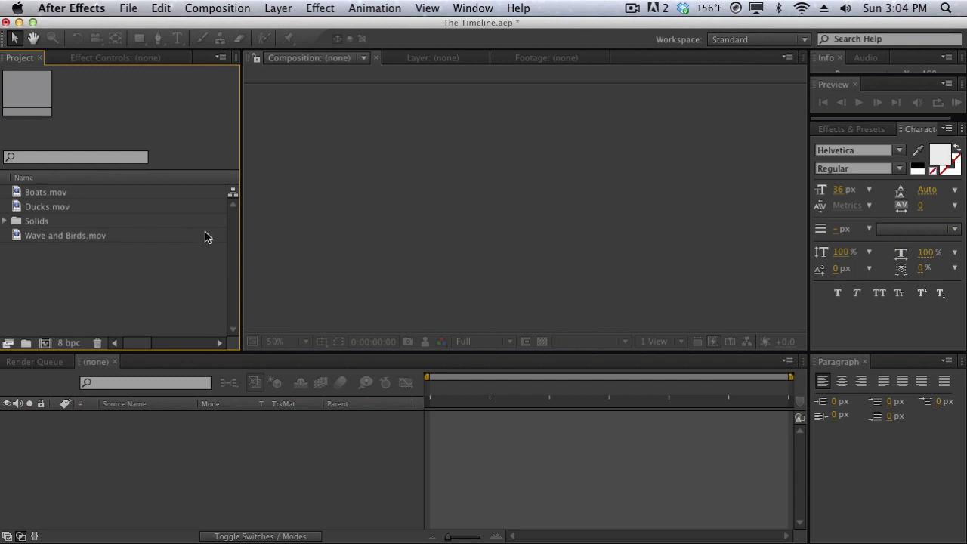
Create a new composition named Main Comp with a width of 1280 px, keeping the aspect ratio locked to 16:9
left_click(215, 7)
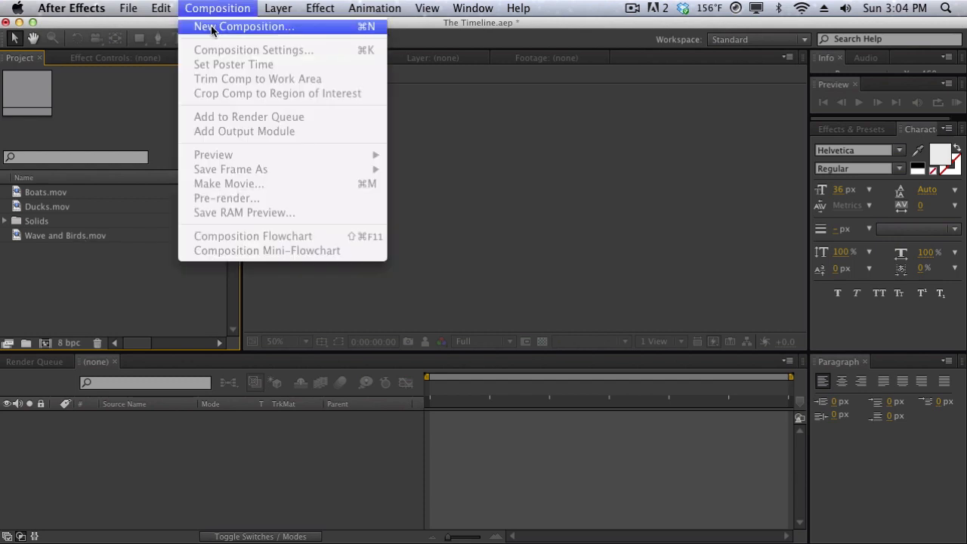
left_click(211, 27)
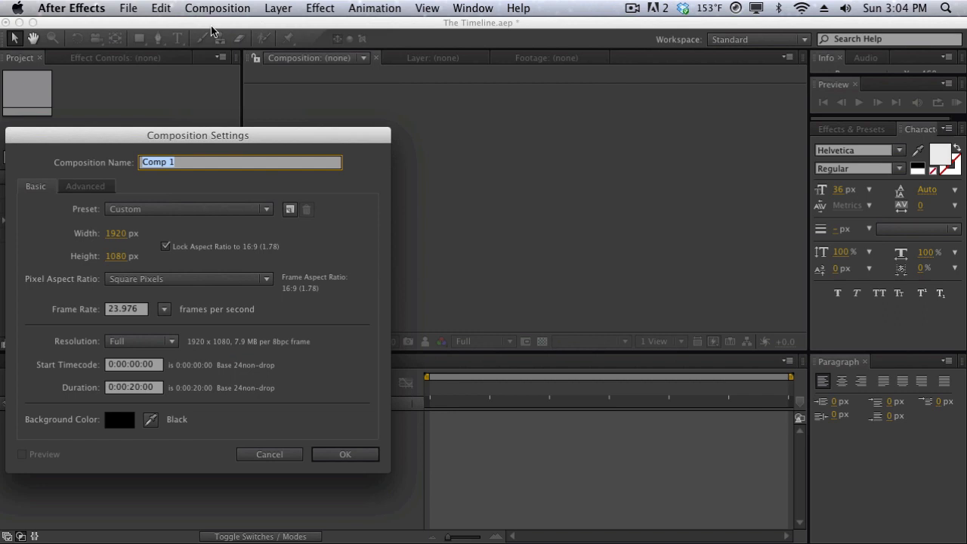
type("Main Comp")
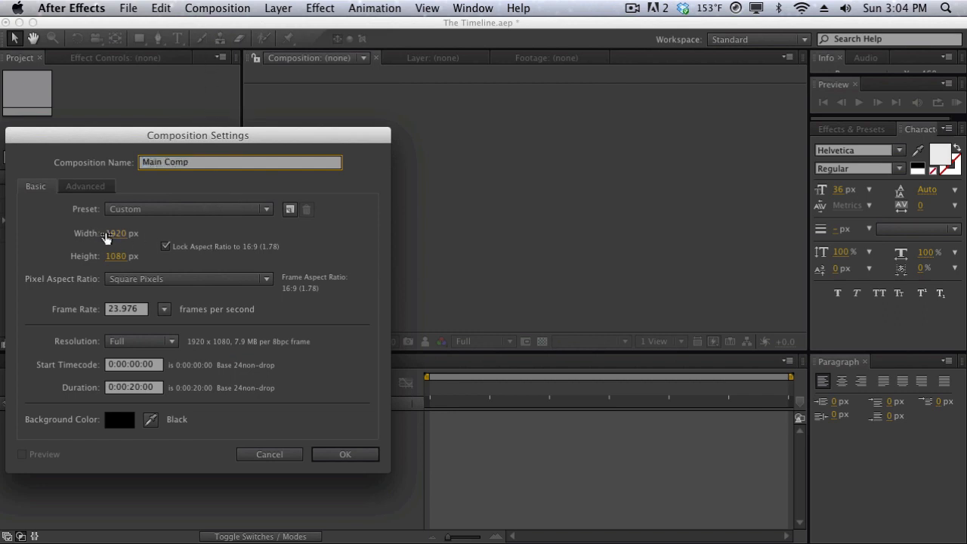
left_click(106, 236)
type("1280")
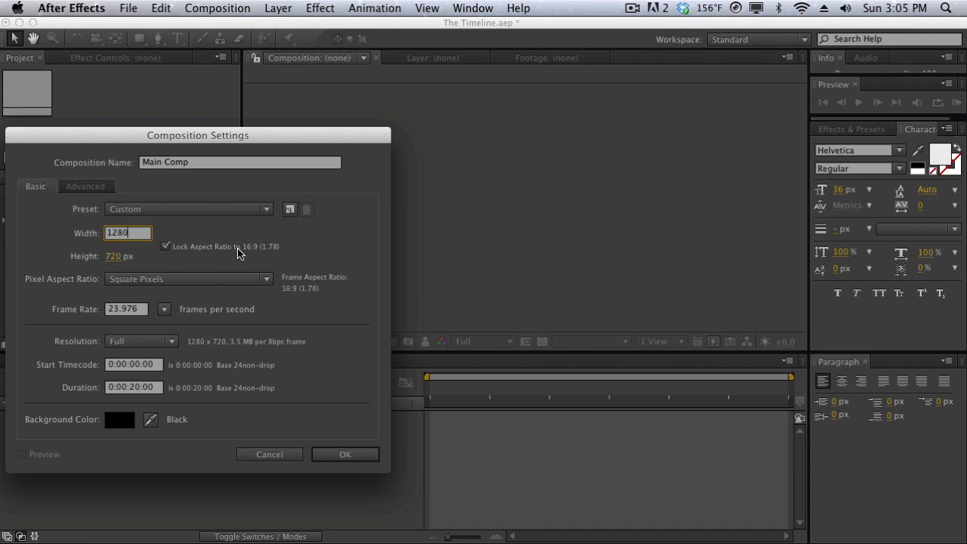
left_click(341, 453)
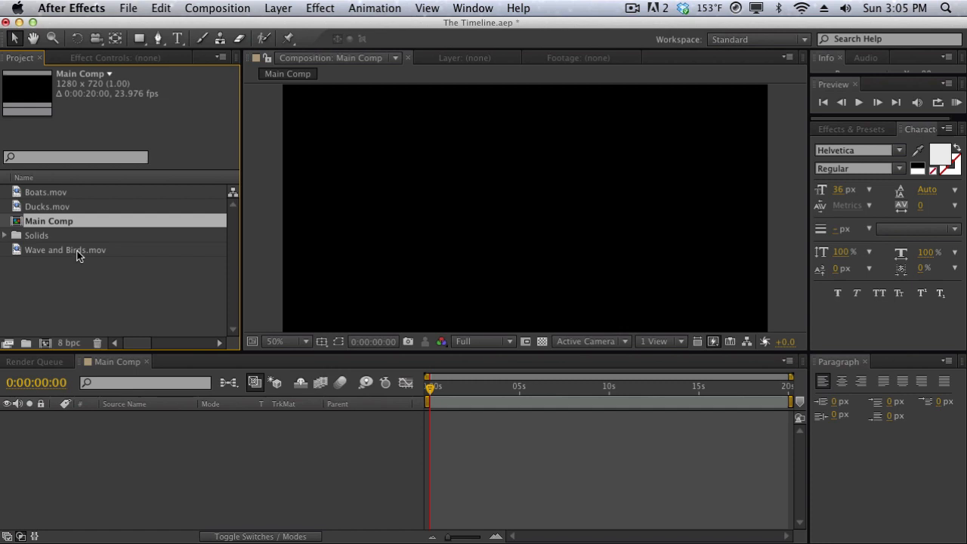
Add Wave and Birds.mov to the Main Comp timeline and widen the Source Name column to fit its full name
left_click_drag(77, 256, 215, 487)
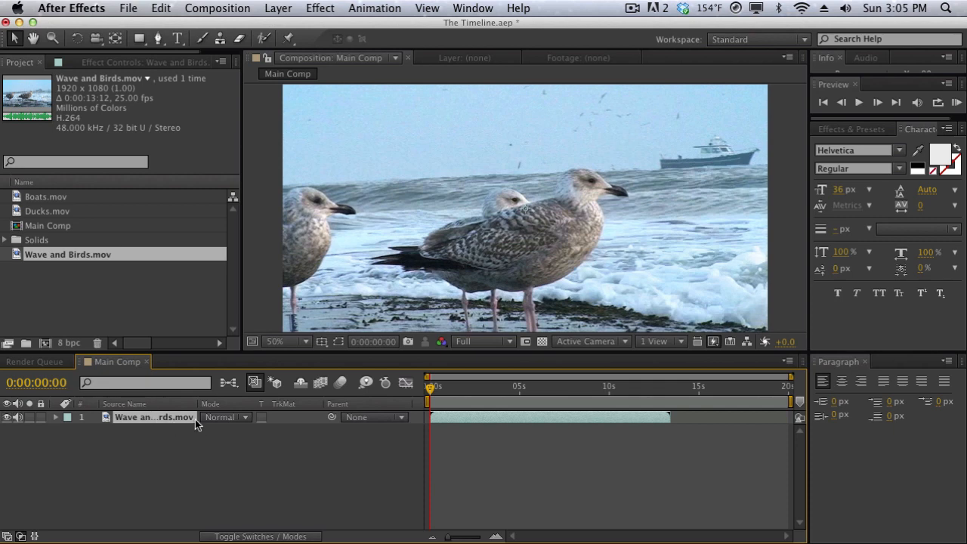
left_click_drag(198, 403, 231, 404)
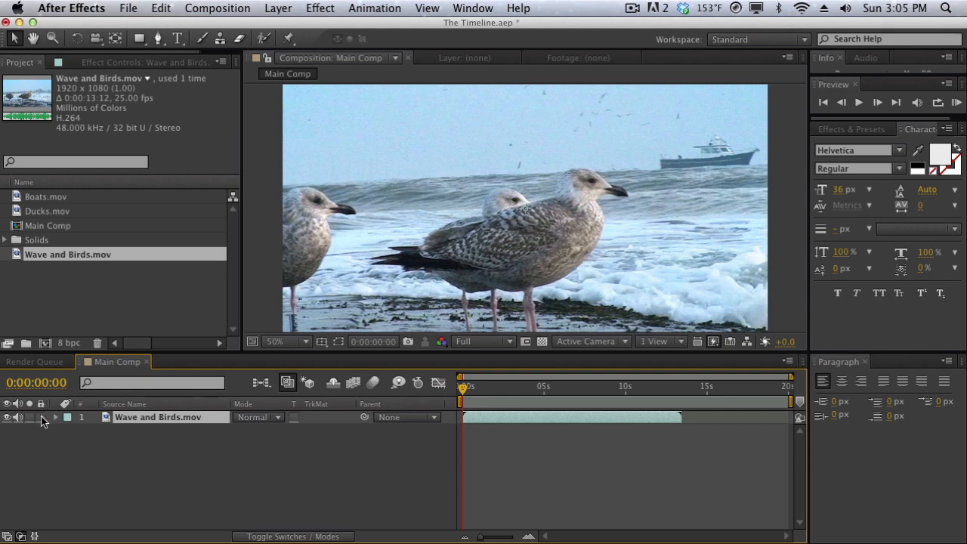
Try the lock switch on the Wave and Birds.mov layer, unlock it again and try its solo switch
left_click(41, 420)
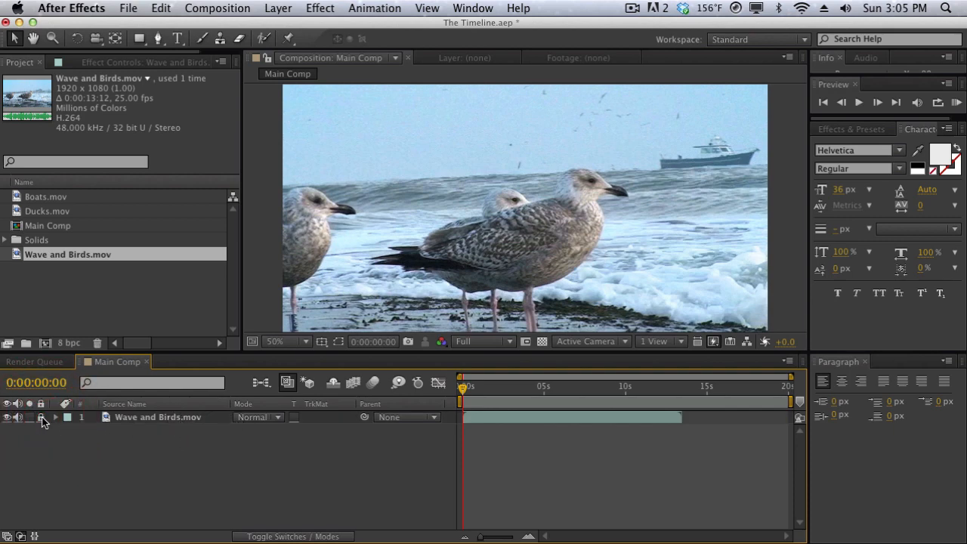
left_click(41, 420)
left_click(31, 419)
Add Ducks.mov to the timeline as the layer above Wave and Birds.mov
left_click_drag(135, 215, 139, 414)
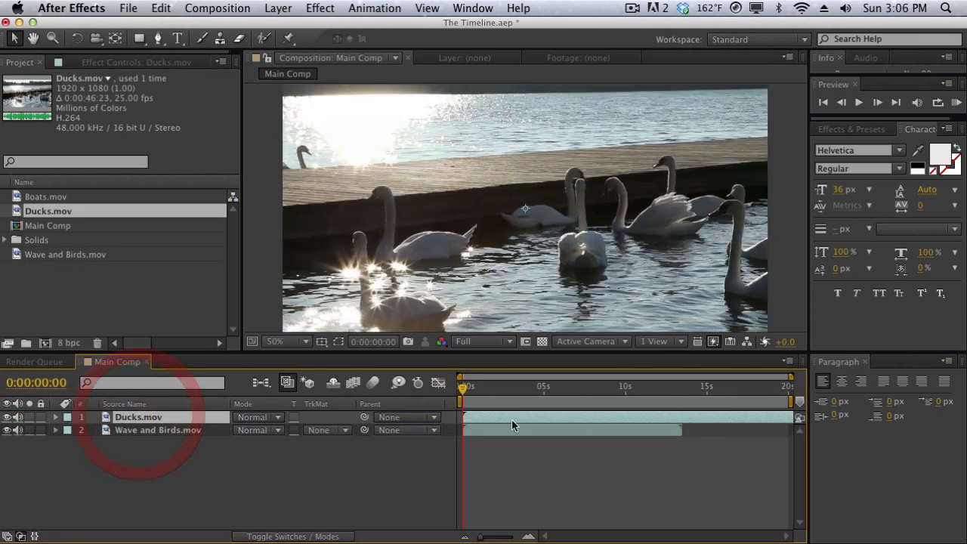
Solo the Wave and Birds.mov layer and the Ducks.mov layer in turn, switching each solo off again
left_click(29, 430)
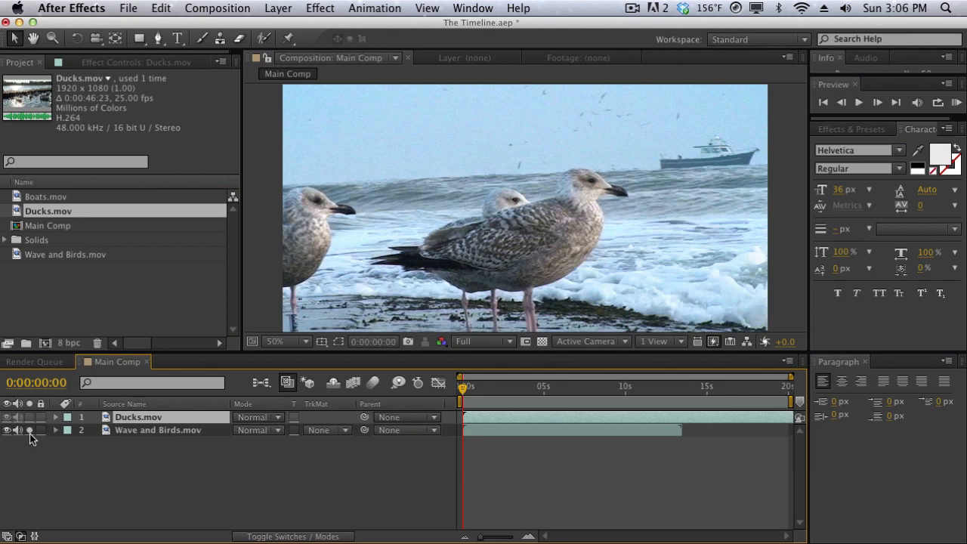
left_click(29, 431)
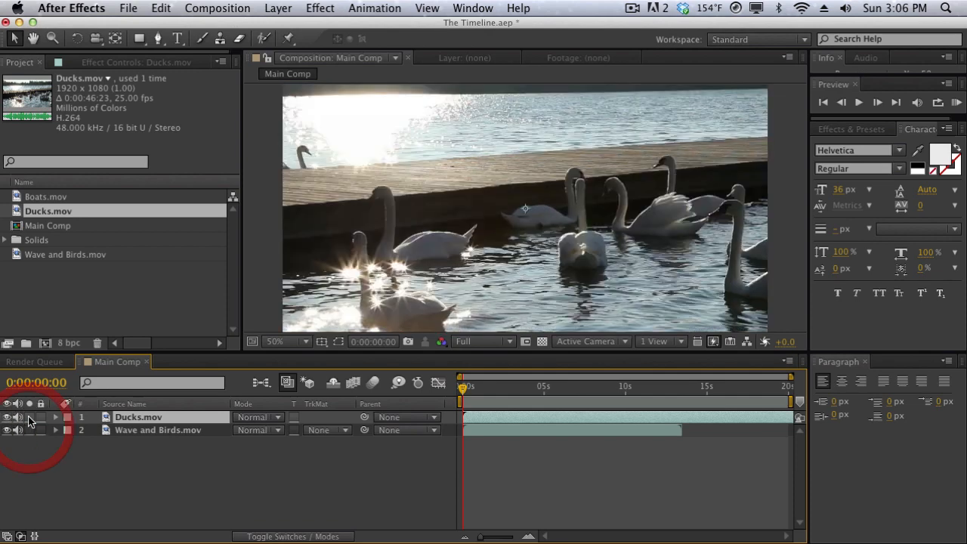
left_click(29, 417)
left_click(30, 418)
Try the layer audio switches and toggle the visibility of the Ducks.mov layer off and back on
left_click(18, 417)
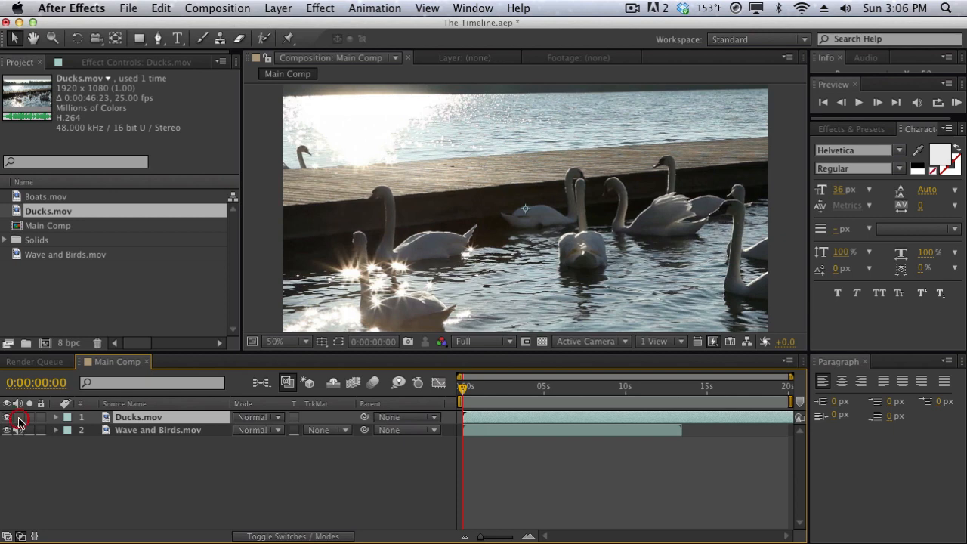
left_click(20, 432)
left_click(9, 418)
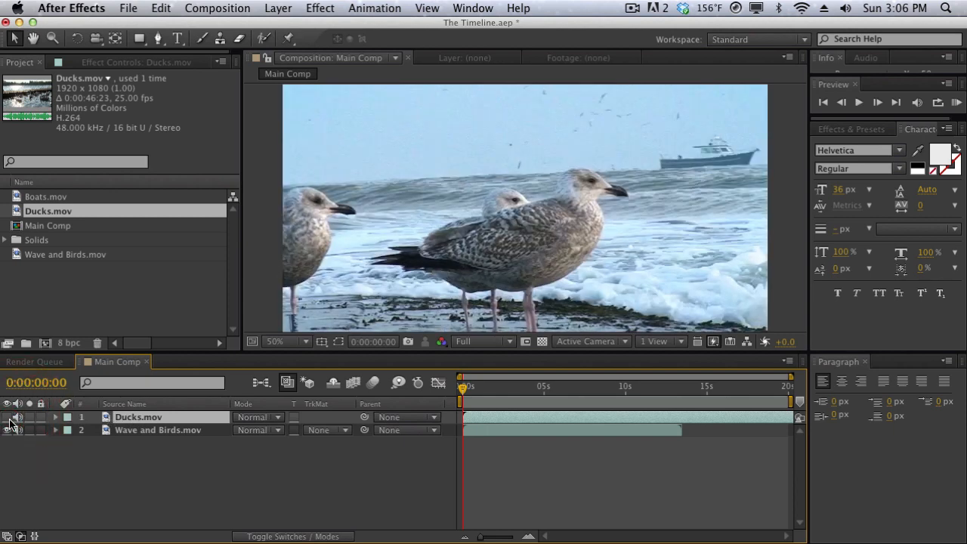
left_click(8, 418)
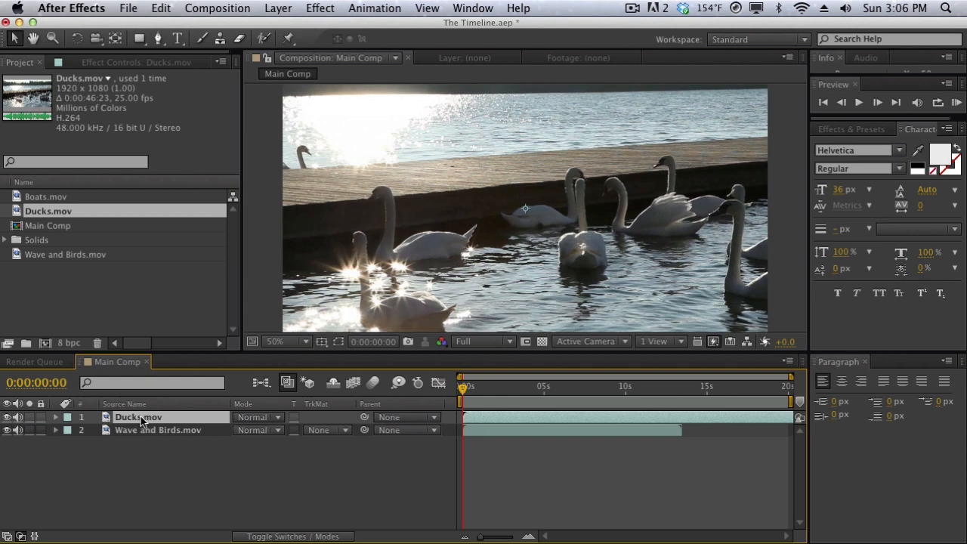
left_click(9, 418)
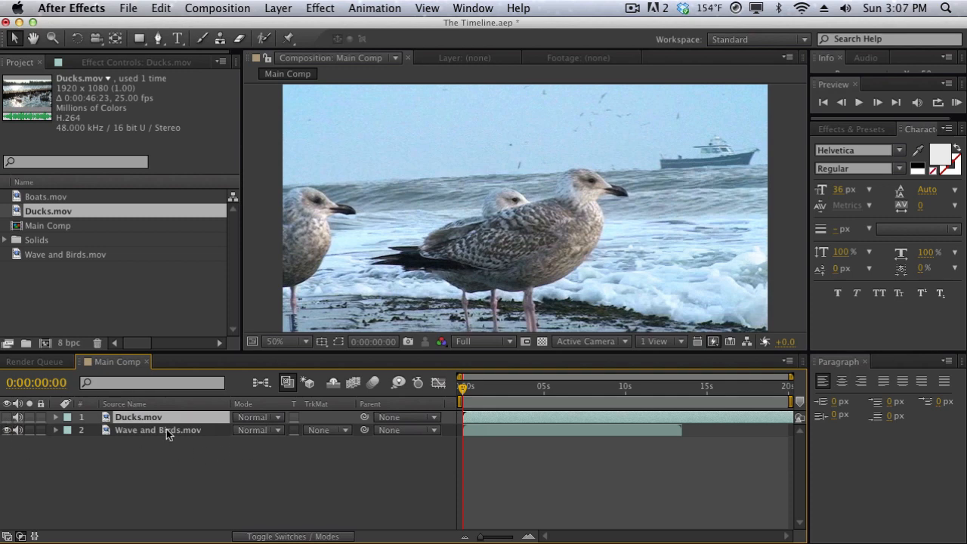
left_click(6, 417)
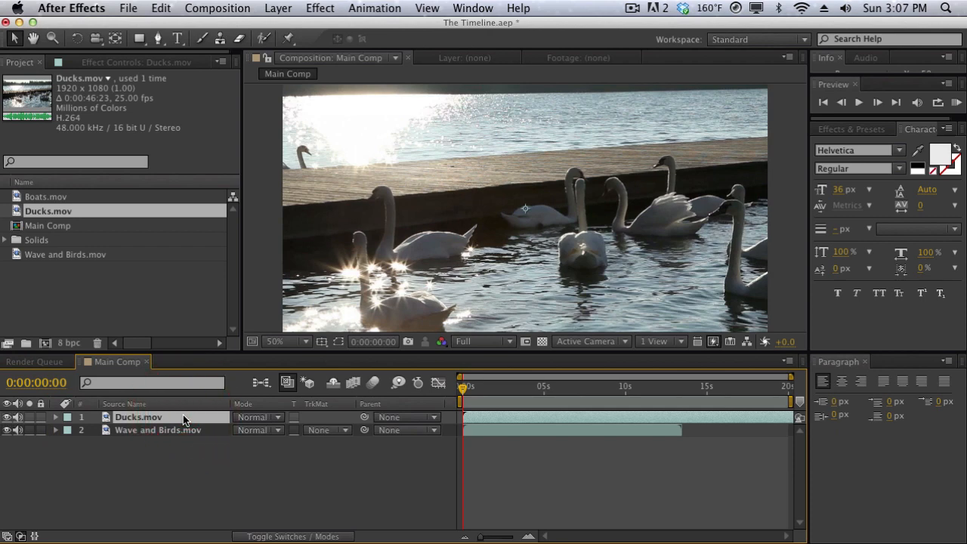
Rename the Ducks.mov layer as Footage 1 and the Wave and Birds.mov layer as Footage 2
key("Return")
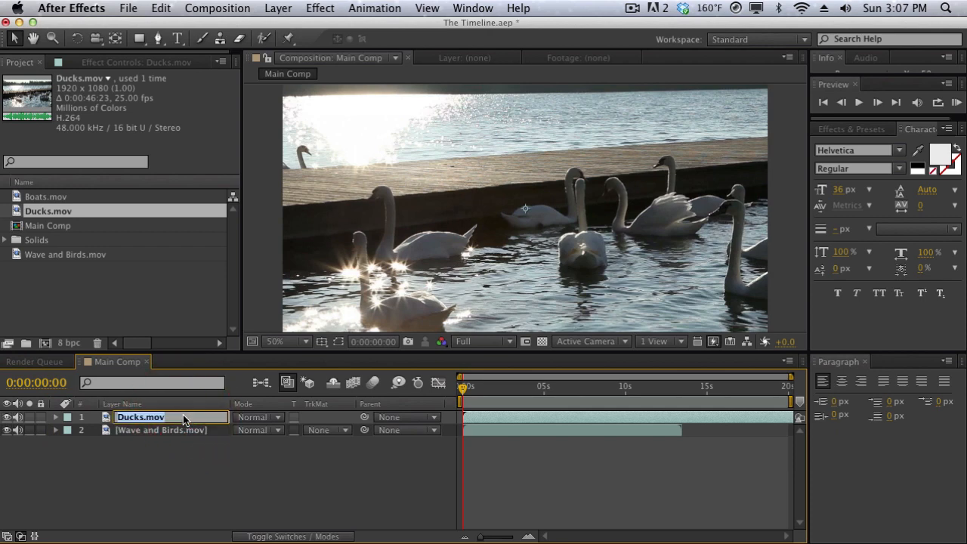
type("Footage 1")
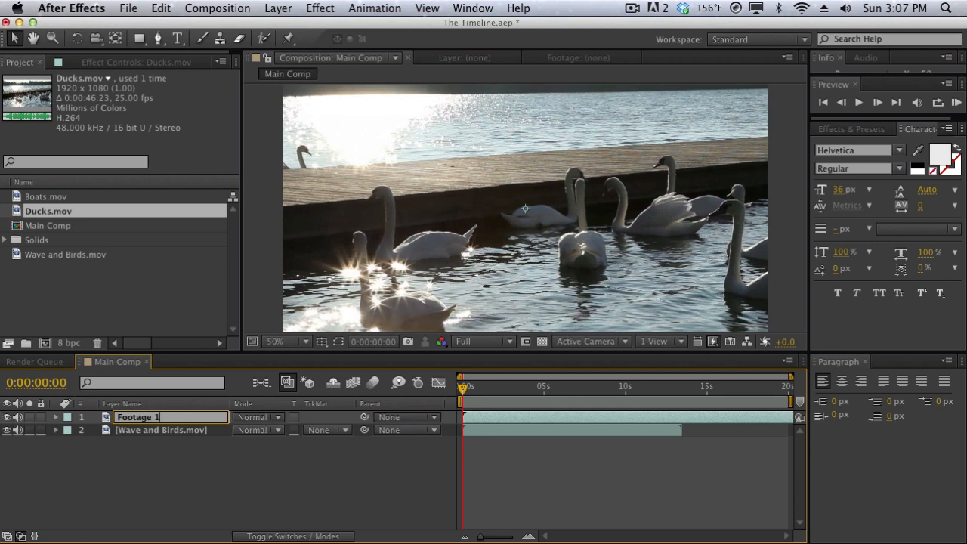
key("Return")
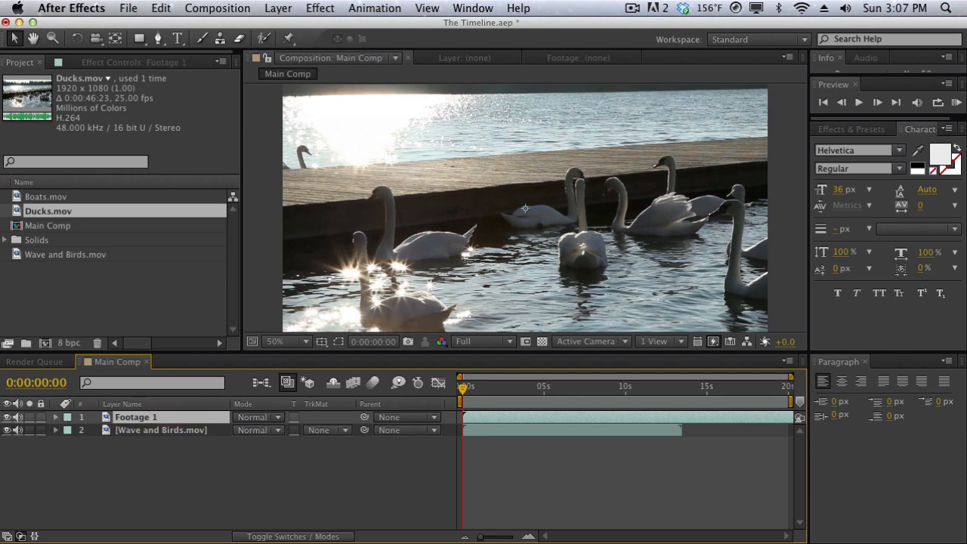
left_click(153, 431)
key("Return")
type("Footage 2")
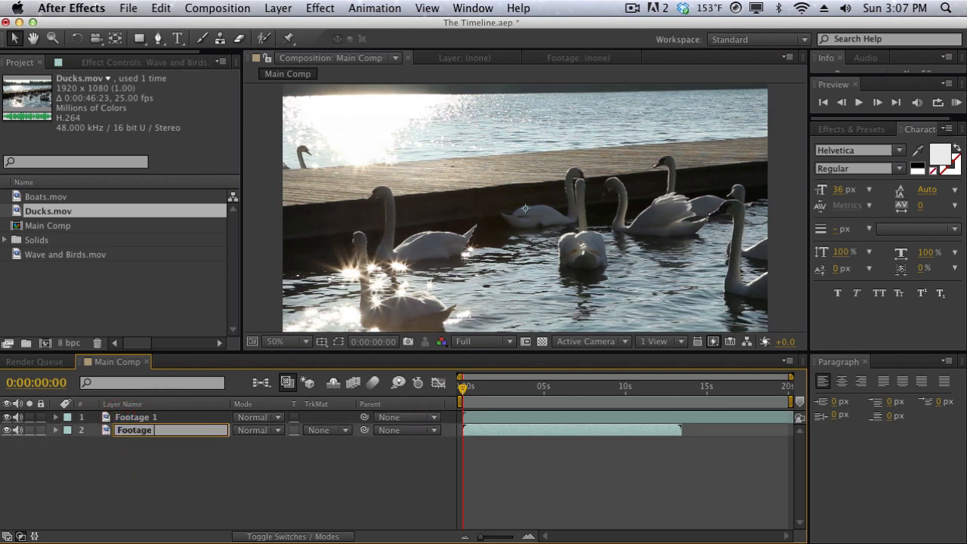
key("Return")
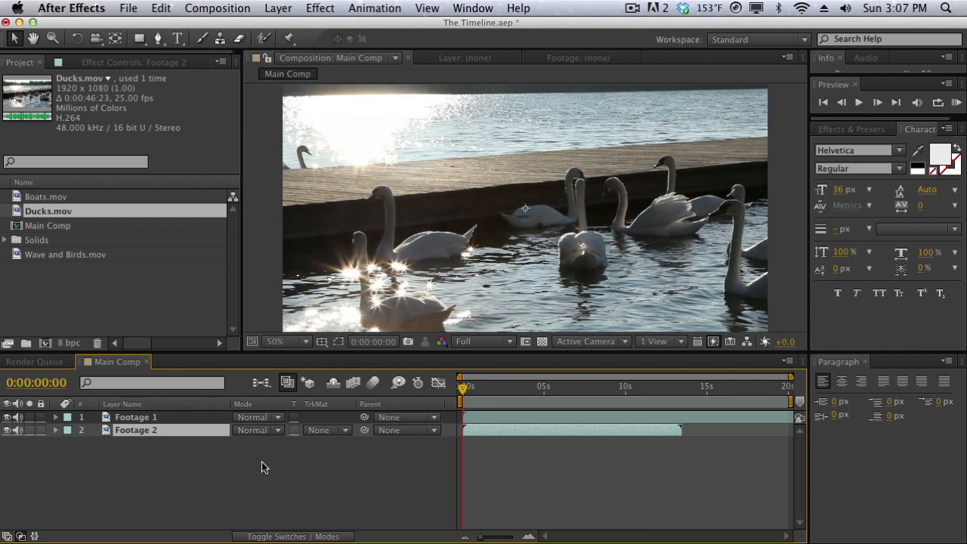
Review the blending modes available for Footage 2 and the parent options for Footage 1 without changing them
left_click(261, 429)
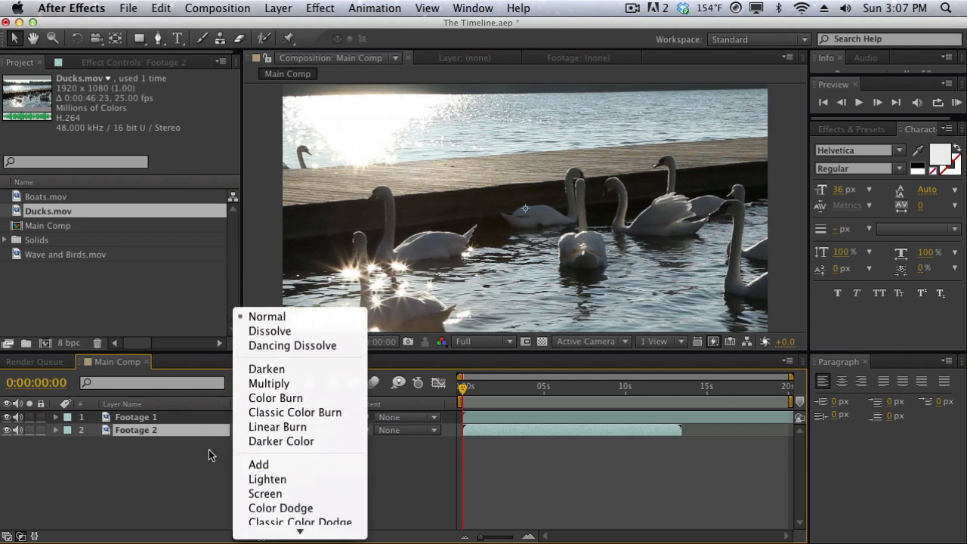
left_click(209, 449)
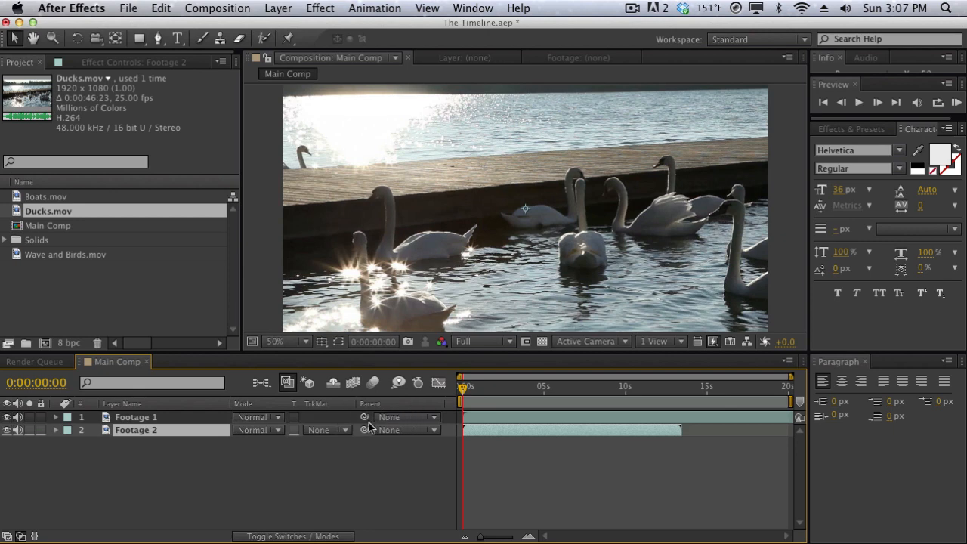
left_click(393, 420)
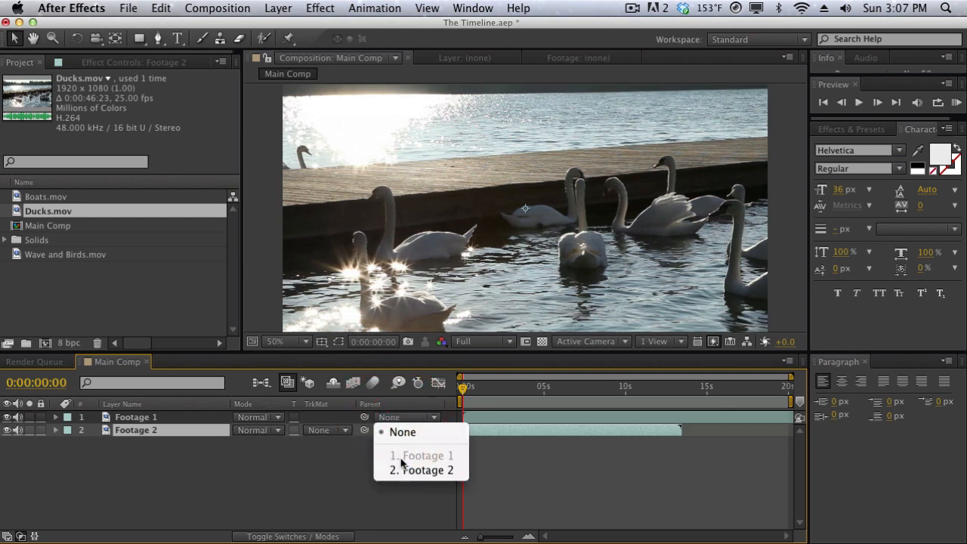
left_click(353, 454)
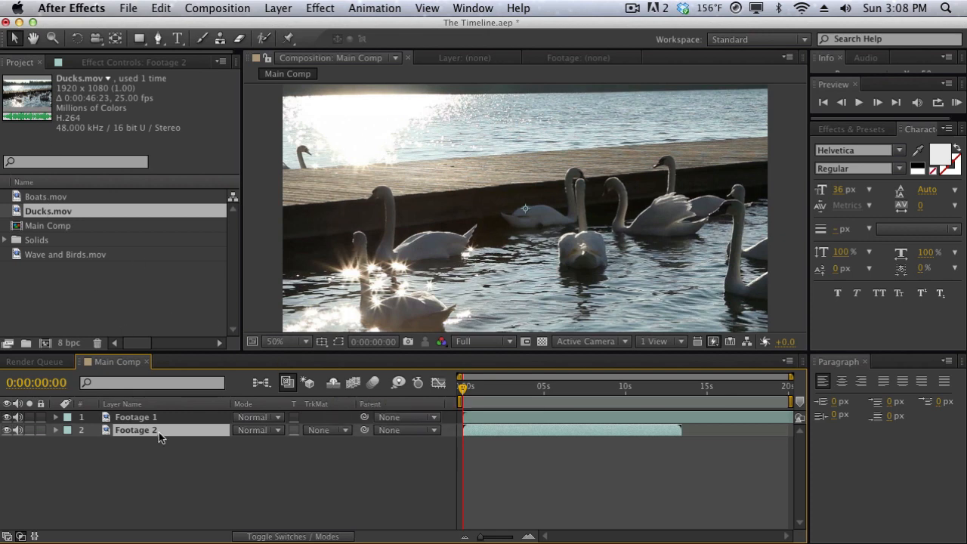
Duplicate the Footage 1 and Footage 2 layers together three times and deselect all layers
left_click_drag(186, 471, 123, 383)
key("super+d")
key("super+d")
key("super+d")
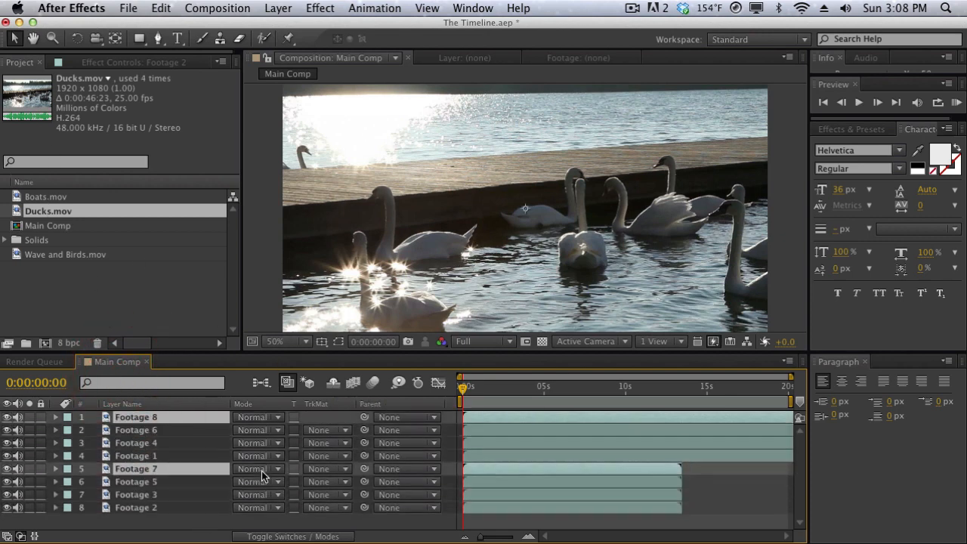
left_click(179, 522)
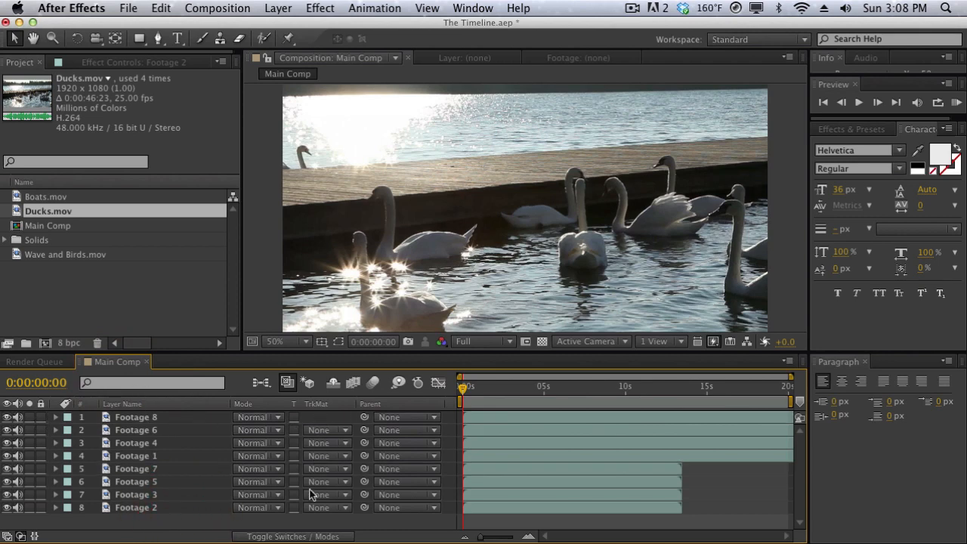
Display the layer switches in the timeline and mark the six layers from Footage 8 down to Footage 5 as shy
left_click(301, 537)
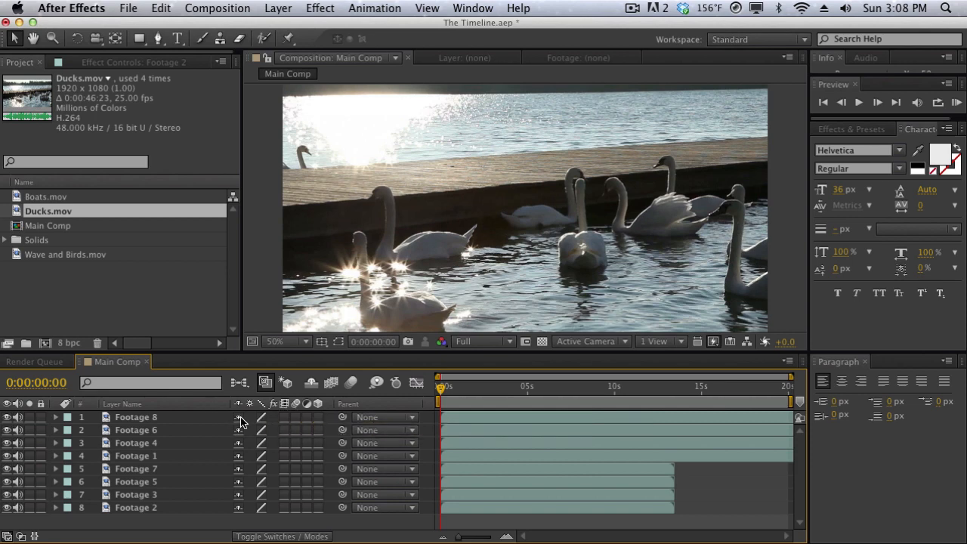
double_click(187, 417)
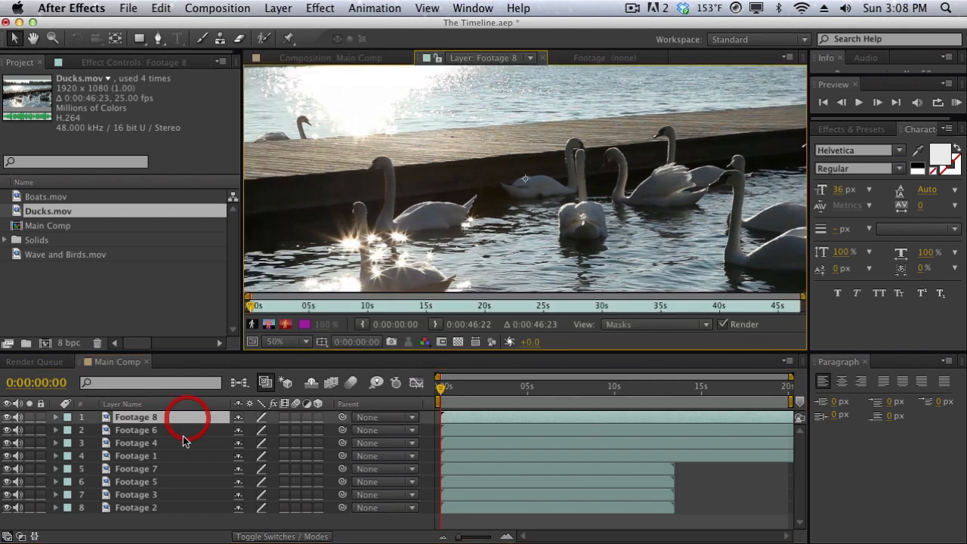
left_click(182, 476, "shift")
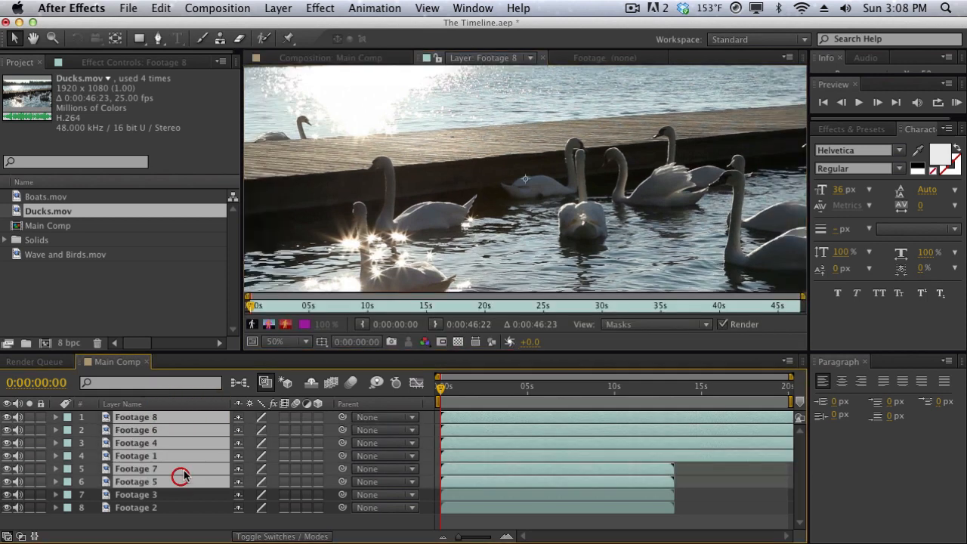
left_click(239, 418)
Toggle the hiding of shy layers on and off several times, ending with all layers shown in the timeline
left_click(311, 385)
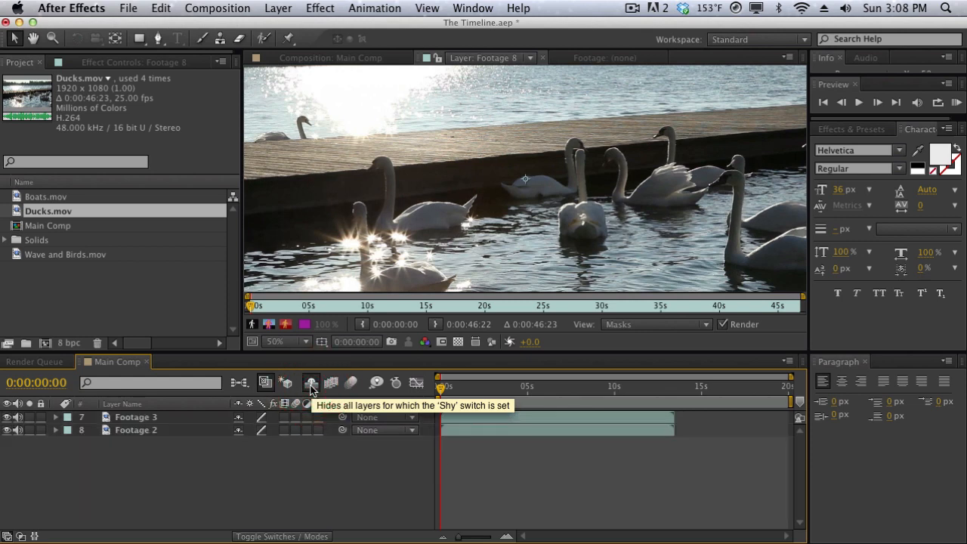
left_click(311, 386)
left_click(311, 386)
left_click(311, 385)
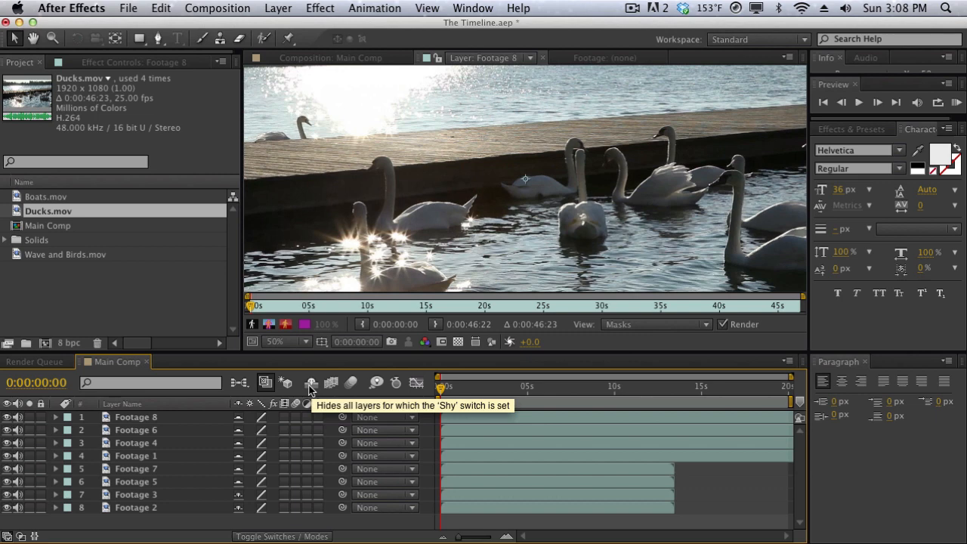
left_click(310, 385)
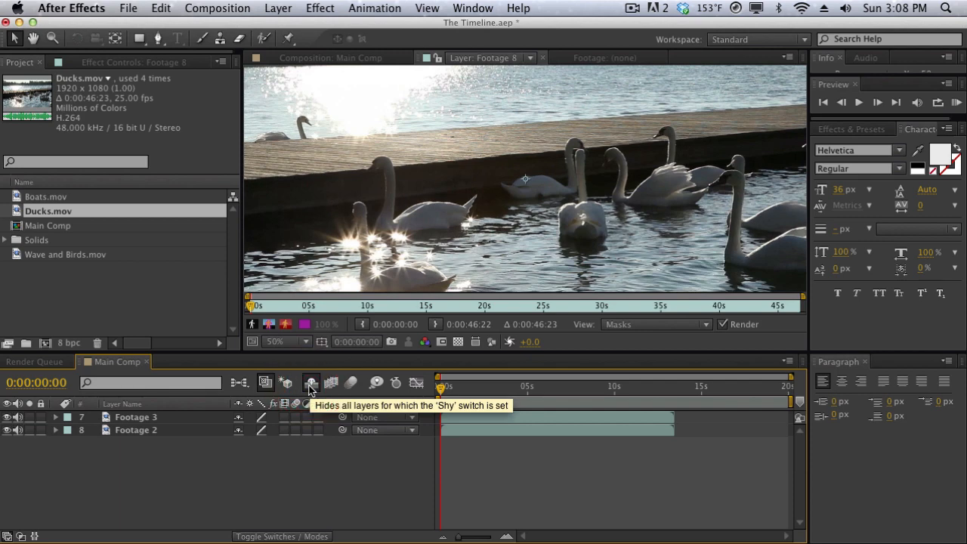
left_click(310, 384)
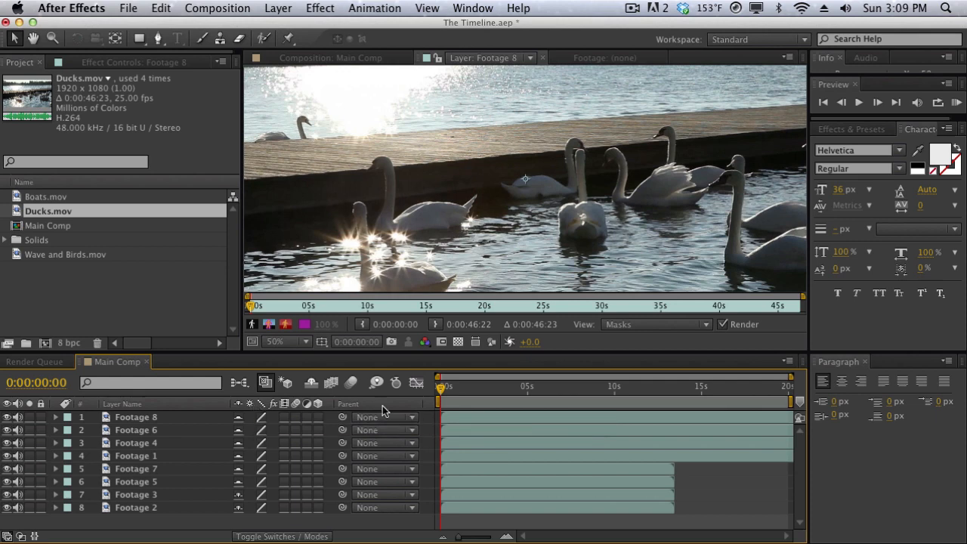
Return the viewer from the Footage 8 layer to the Main Comp composition
left_click(381, 59)
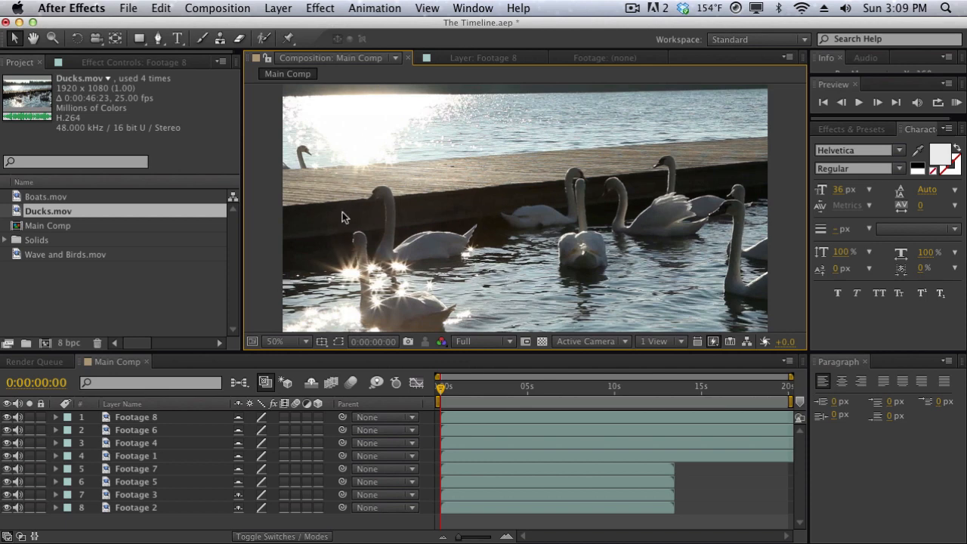
Try the draft quality setting on the Footage 8 layer, restore its best quality, and toggle the hiding of shy layers on and off
left_click(263, 418)
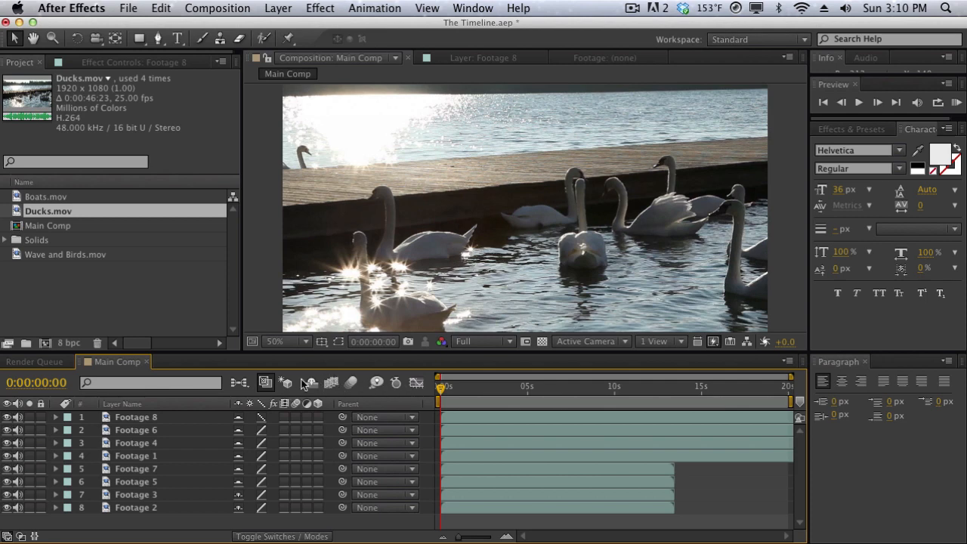
left_click(266, 418)
left_click(311, 384)
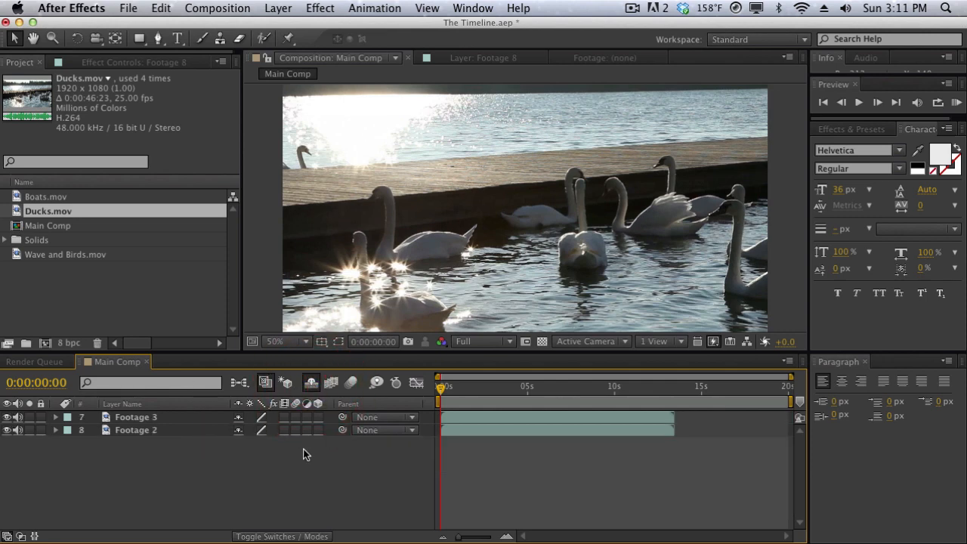
left_click(310, 383)
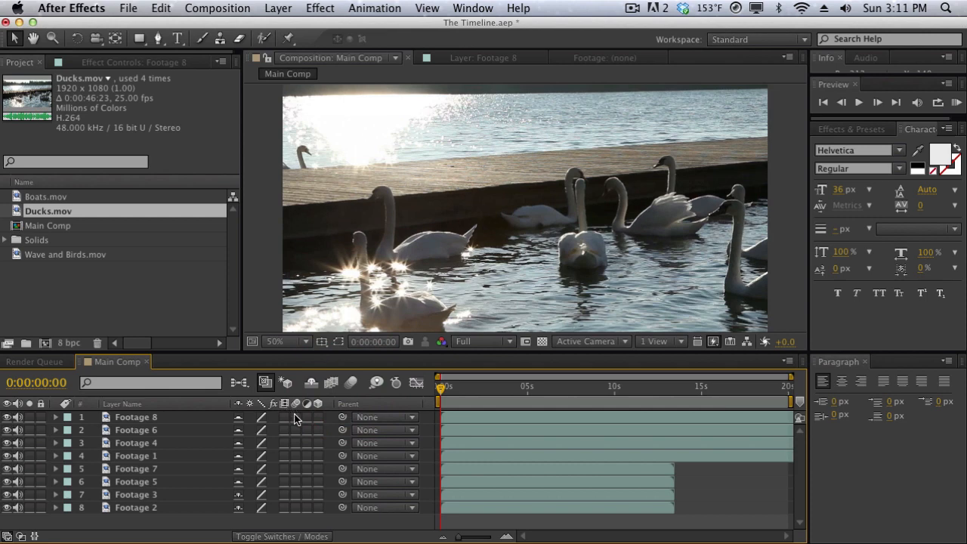
Enable motion blur for the composition, switching it on and back off for the five layers from Footage 8 down to Footage 7
left_click_drag(296, 418, 294, 470)
left_click(354, 383)
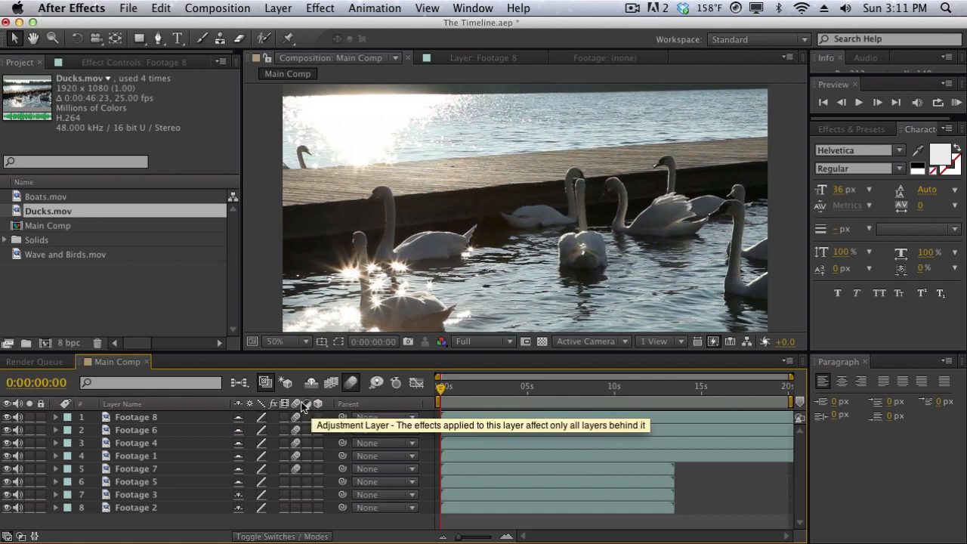
left_click_drag(301, 417, 295, 468)
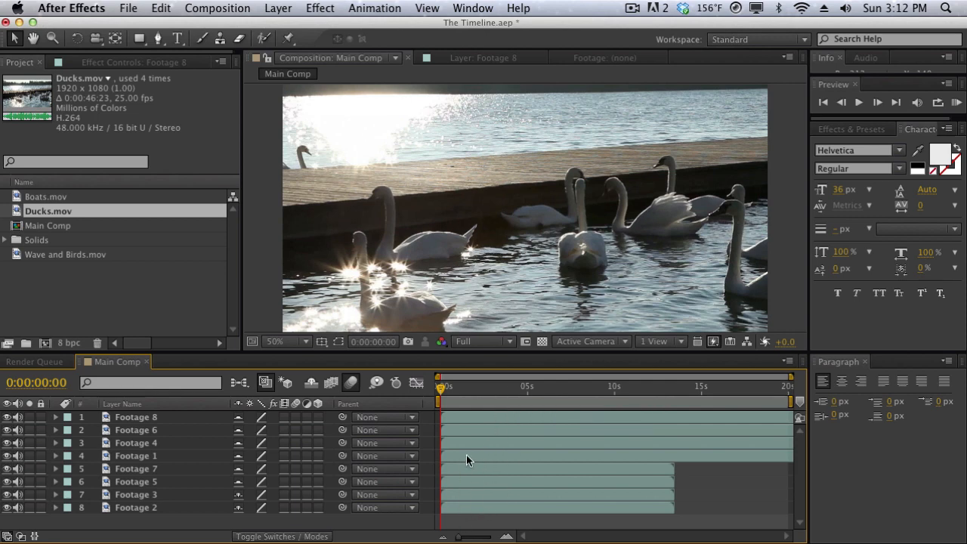
Extend the Main Comp composition's duration to about 50 seconds and fit its whole length in the timeline
left_click(474, 387)
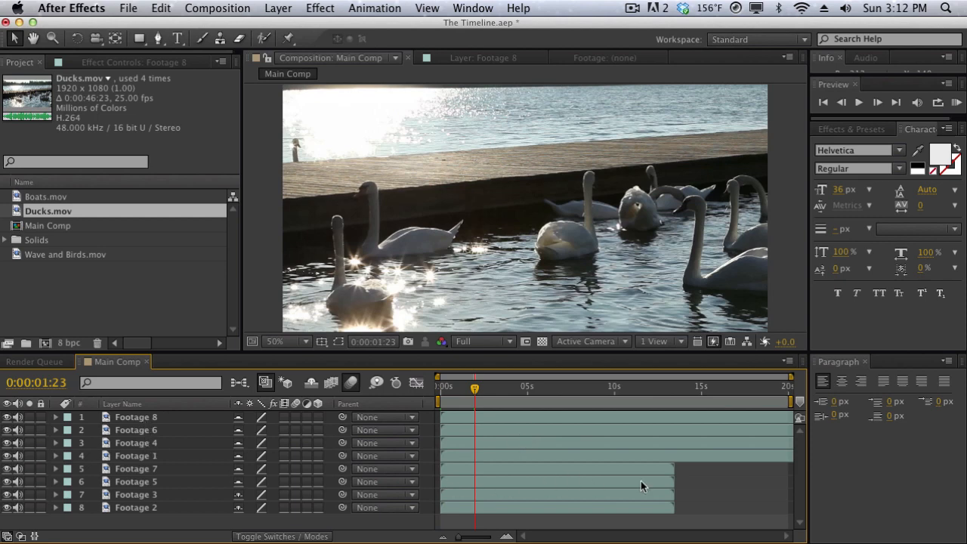
left_click_drag(134, 518, 134, 463)
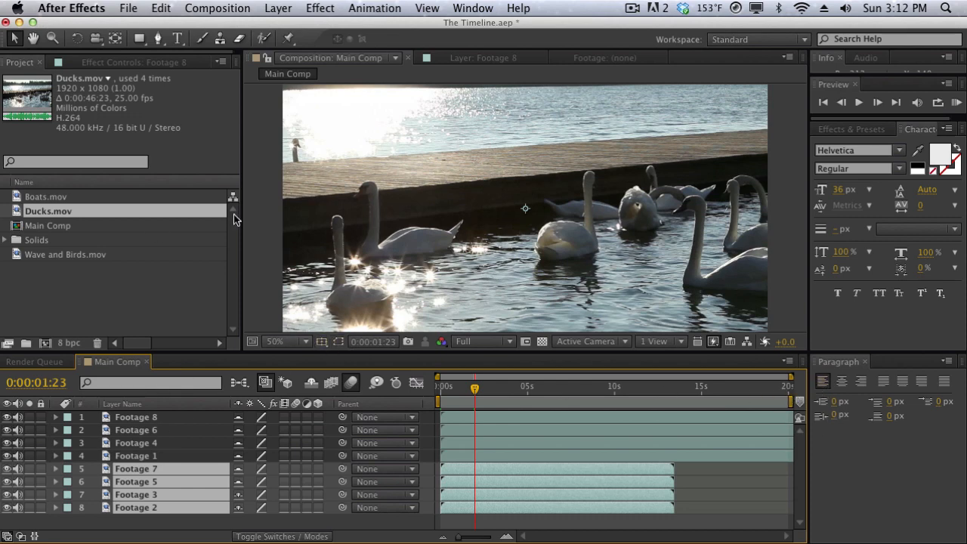
left_click(218, 7)
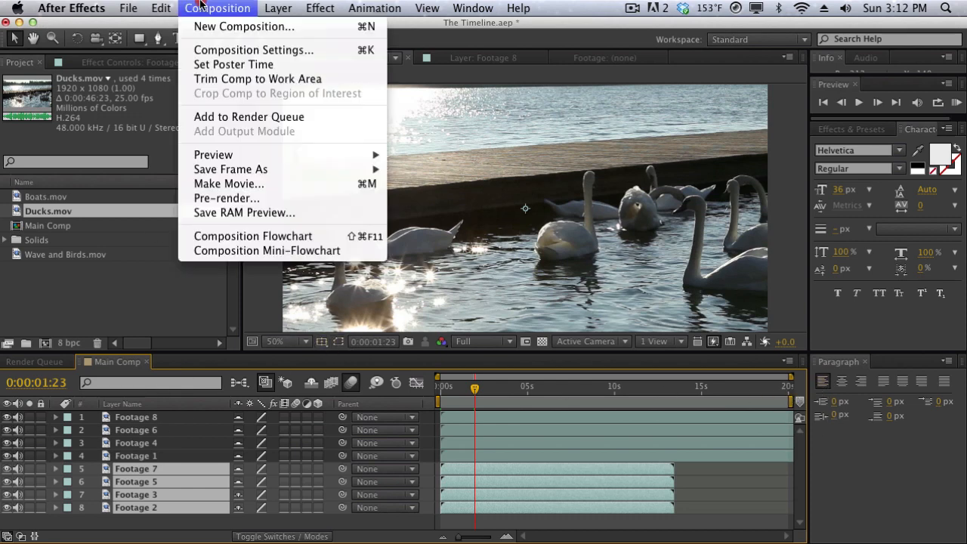
left_click(200, 47)
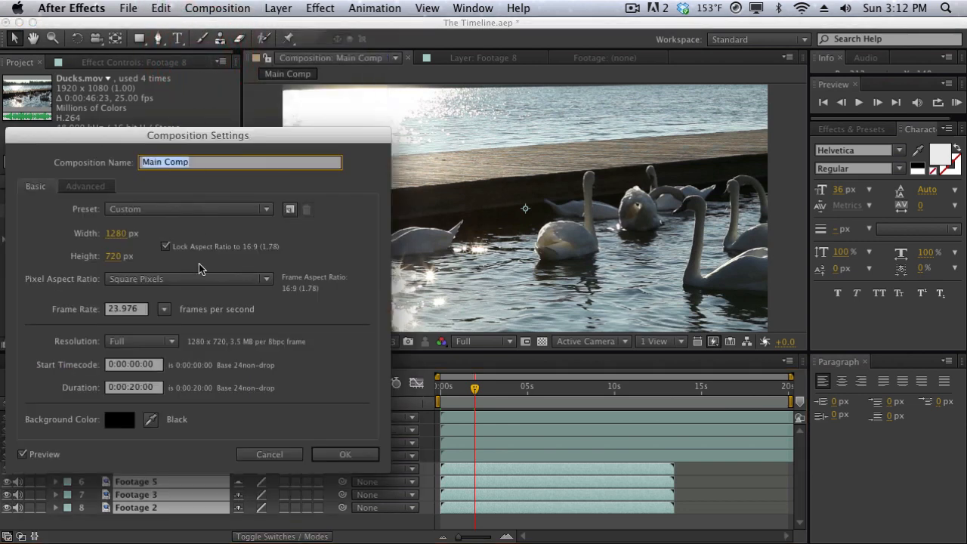
left_click(141, 387)
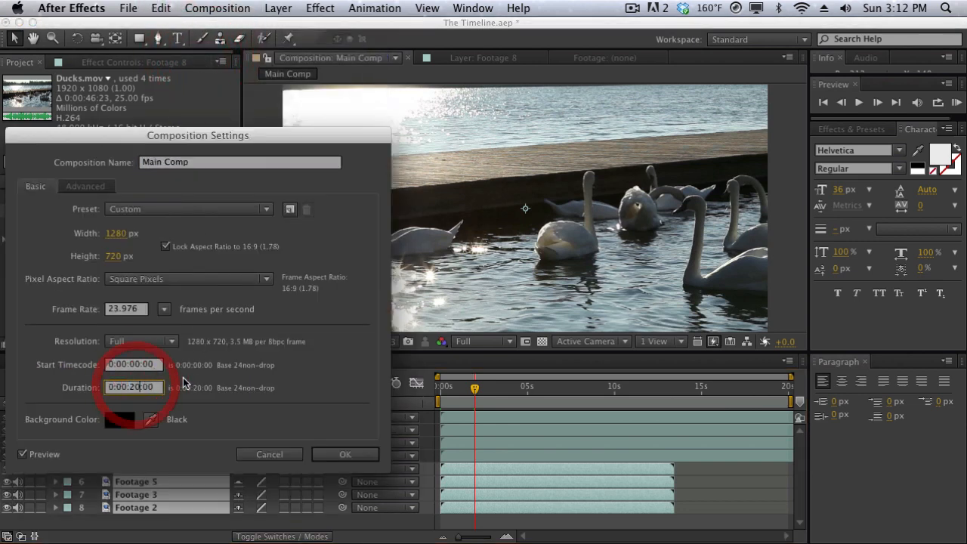
key("BackSpace")
key("BackSpace")
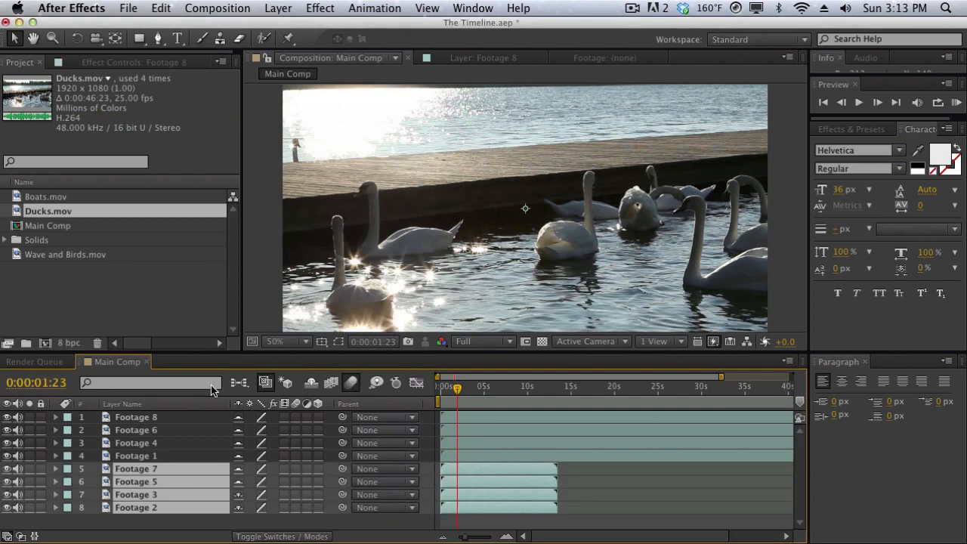
left_click_drag(465, 538, 457, 537)
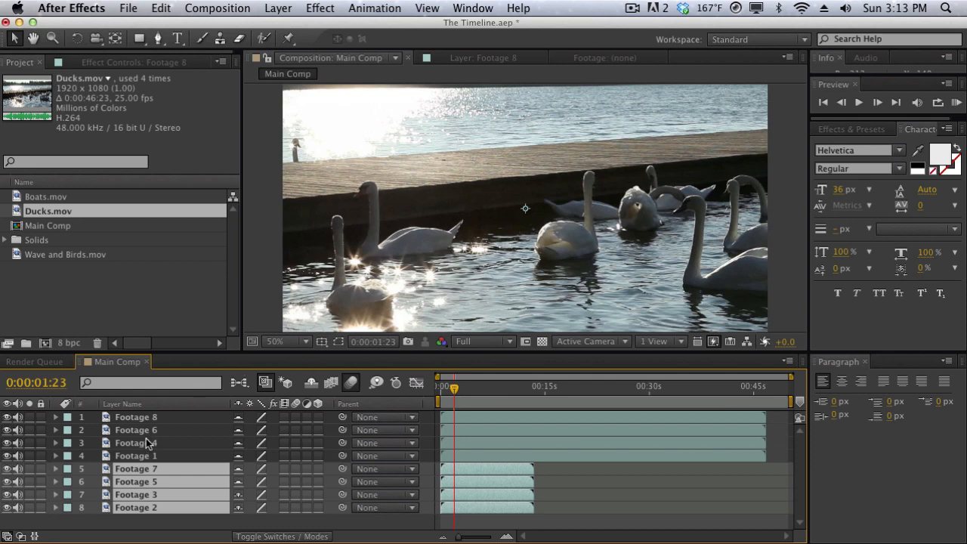
Trim the Footage 8 layer to run from about 3 seconds to about 7.5 seconds
left_click(462, 390)
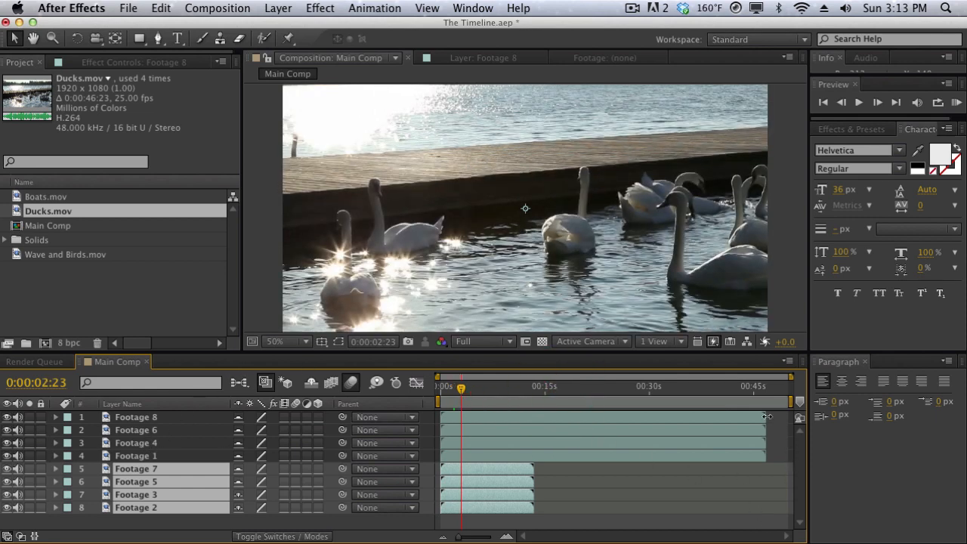
left_click_drag(765, 416, 498, 388)
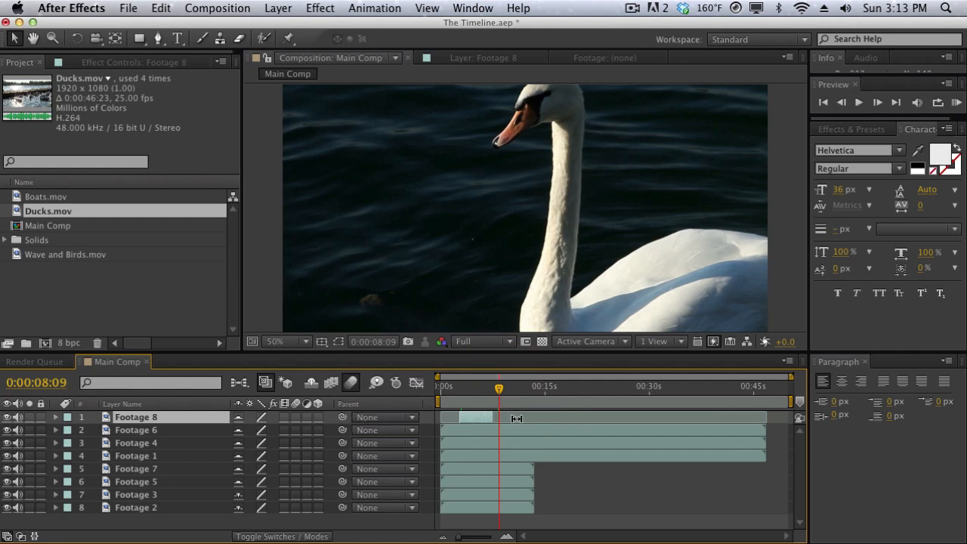
Slip the footage inside the trimmed Footage 8 layer back and forth, scrubbing to compare, and leave it starting from the clip's beginning
left_click_drag(511, 418, 531, 417)
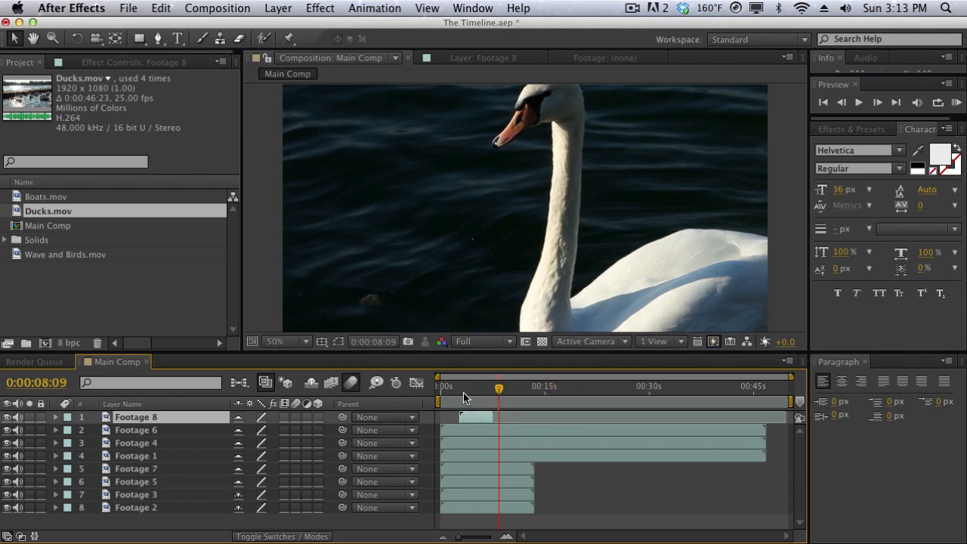
left_click_drag(499, 388, 480, 387)
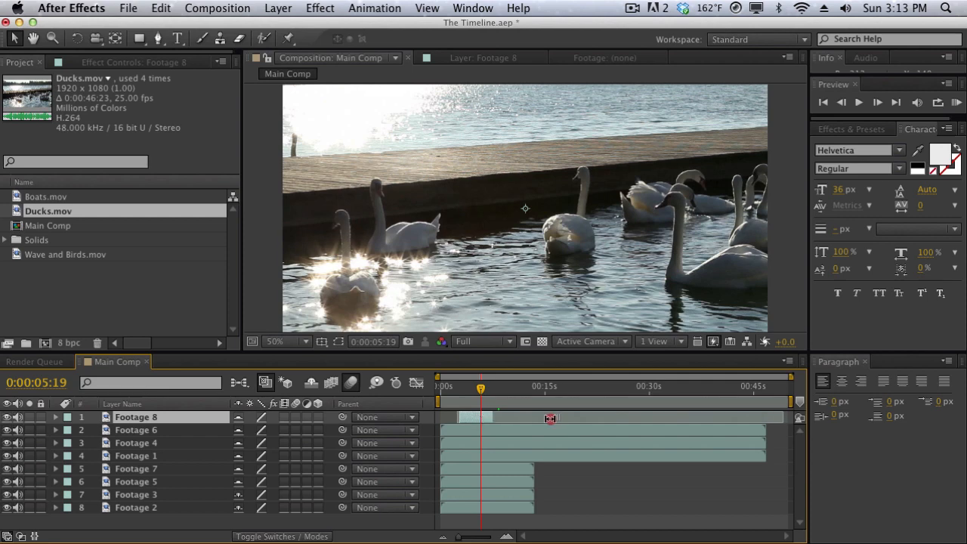
left_click_drag(550, 418, 504, 410)
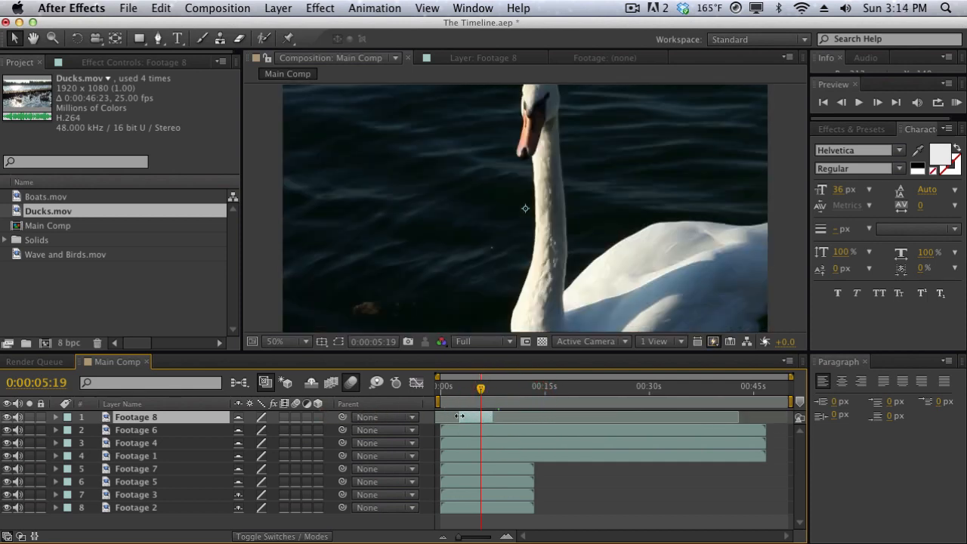
left_click_drag(458, 386, 493, 383)
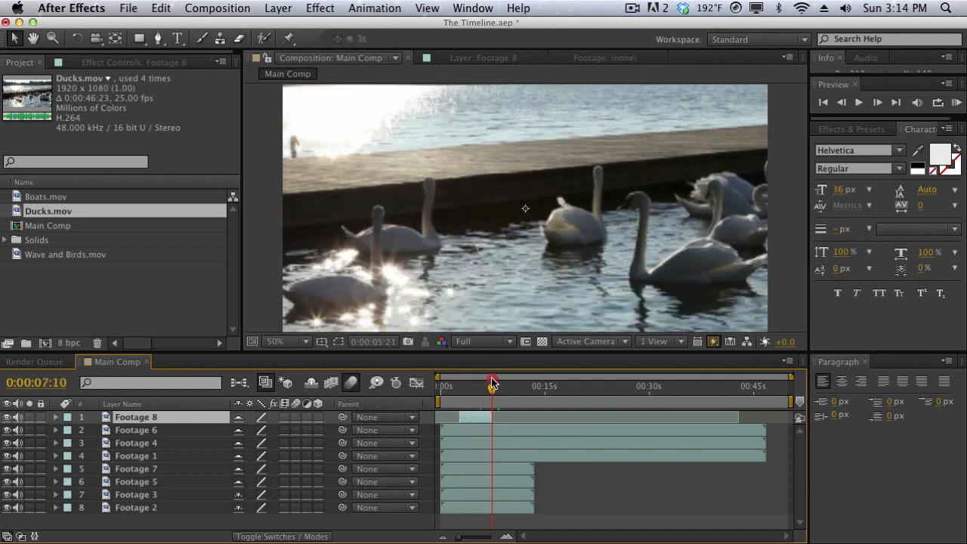
left_click_drag(706, 419, 459, 426)
left_click_drag(455, 386, 484, 389)
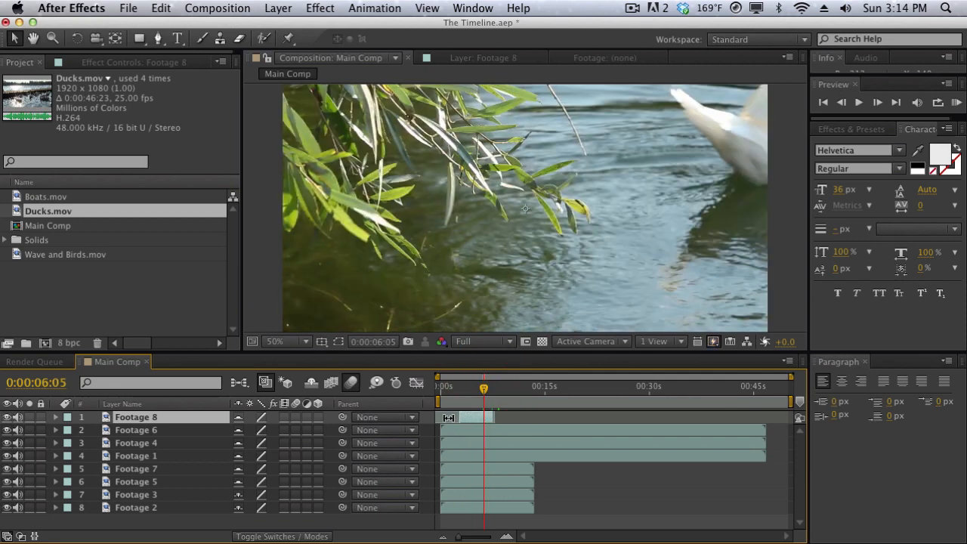
left_click_drag(448, 418, 863, 399)
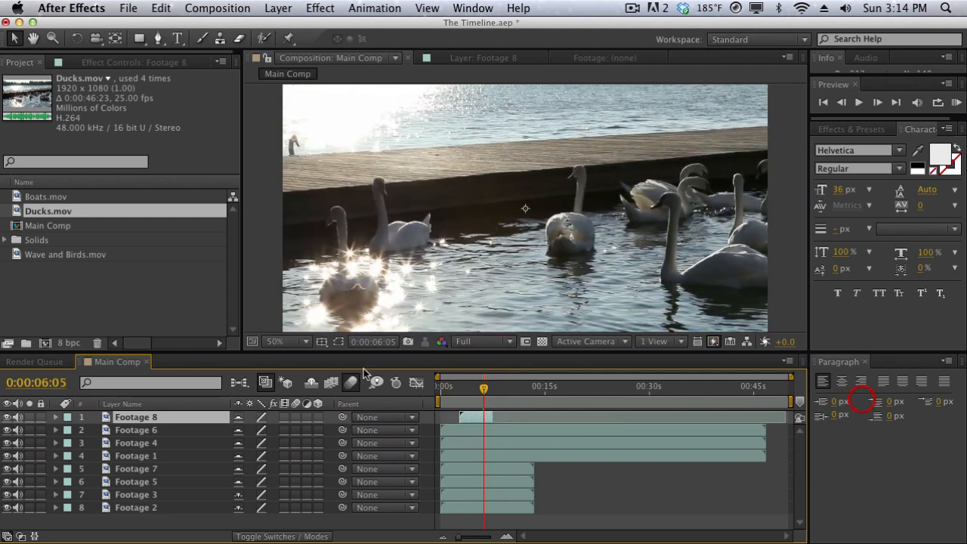
left_click_drag(460, 388, 481, 390)
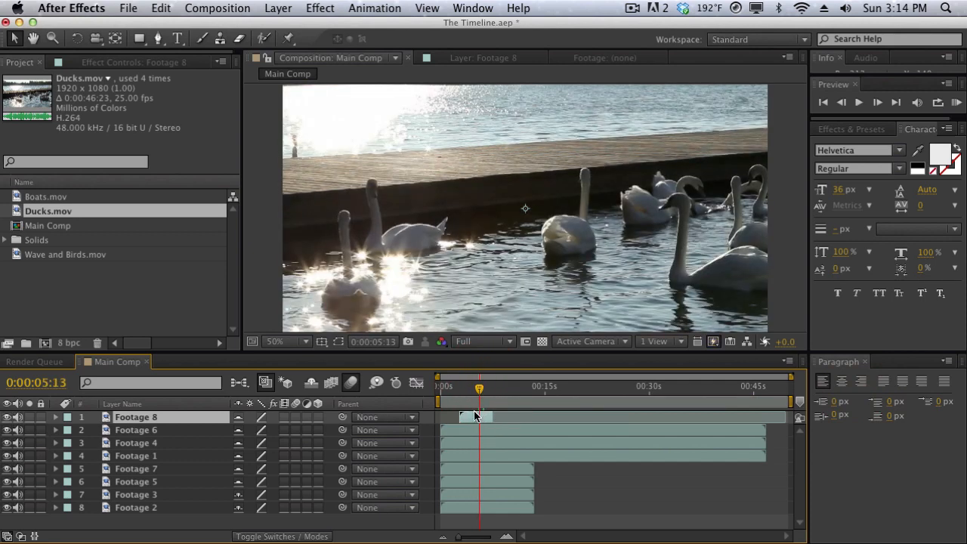
Extend Footage 8's end to about 11 seconds and stagger Footage 6, 4, 1 and 7 to start at about 10, 13, 16 and 18 seconds
left_click_drag(491, 408, 515, 415)
left_click_drag(453, 432, 525, 432)
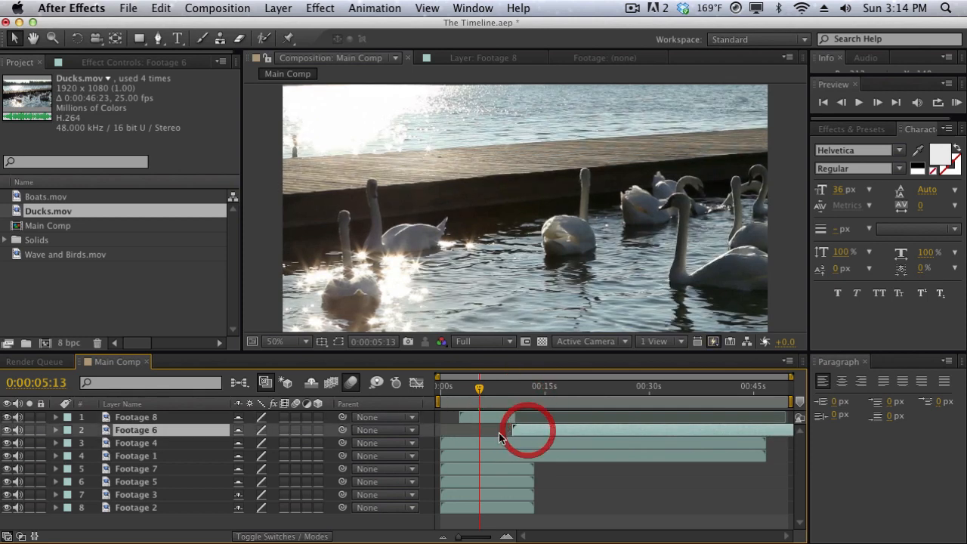
left_click_drag(463, 445, 556, 445)
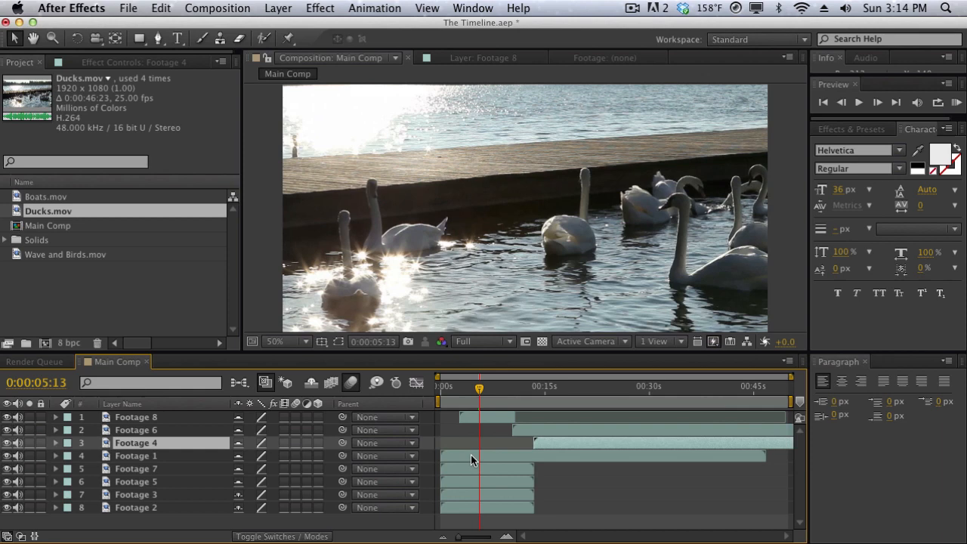
left_click_drag(470, 455, 579, 455)
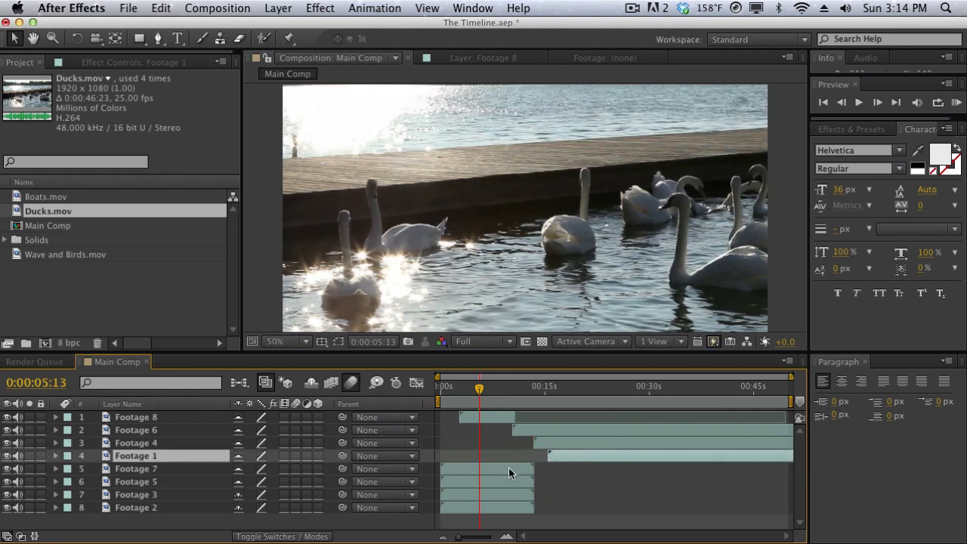
left_click_drag(508, 469, 633, 469)
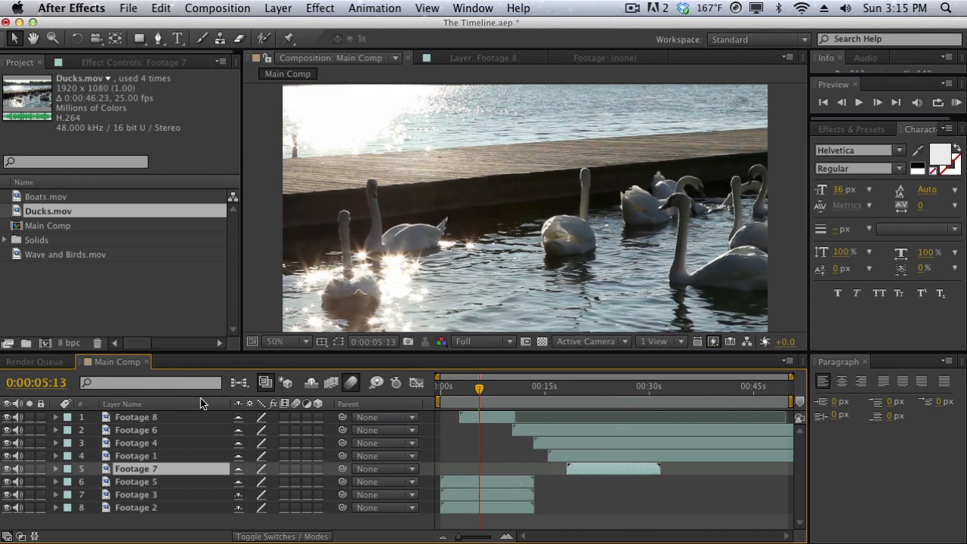
Scrub through Footage 8 and on to 0:00:13:02, and view the Footage 6 layer on its own before returning to Main Comp
left_click(182, 417)
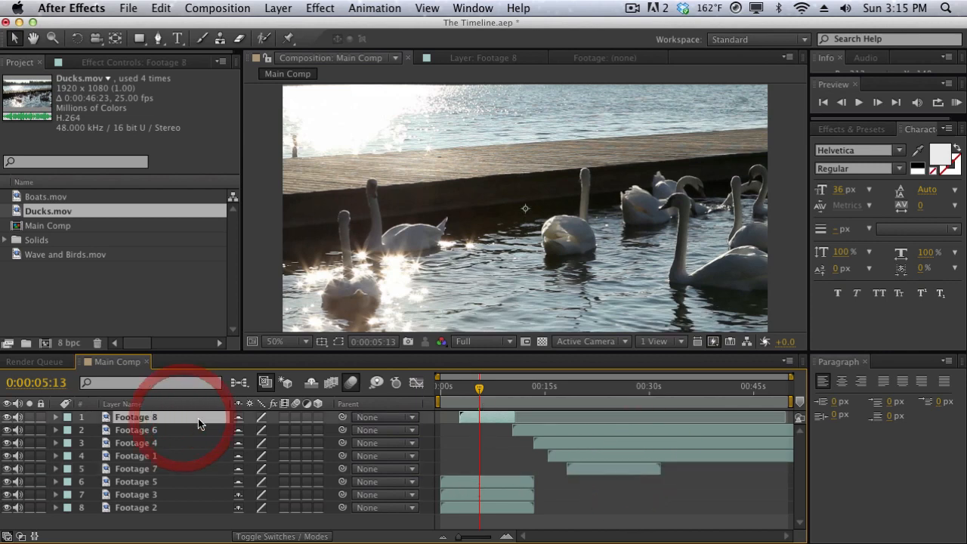
left_click_drag(477, 393, 517, 391)
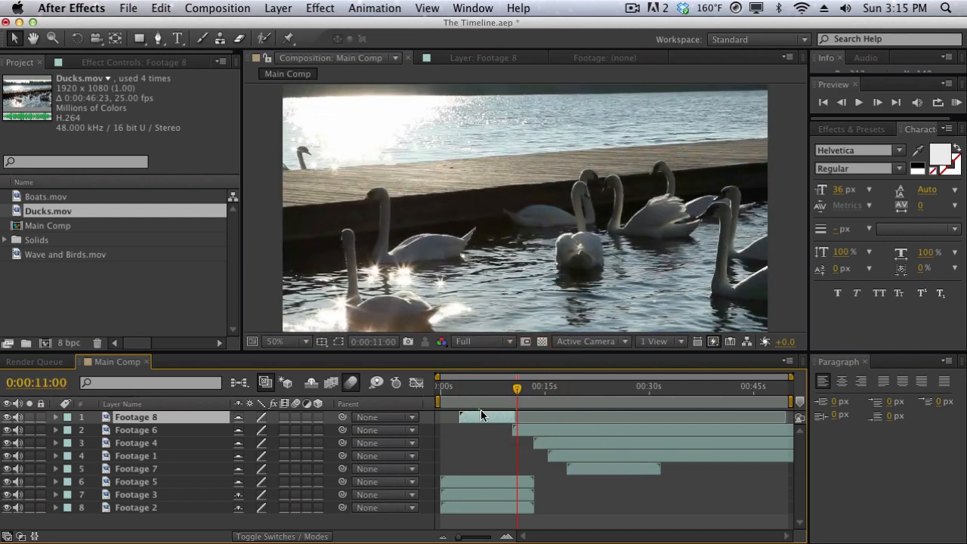
left_click(492, 389)
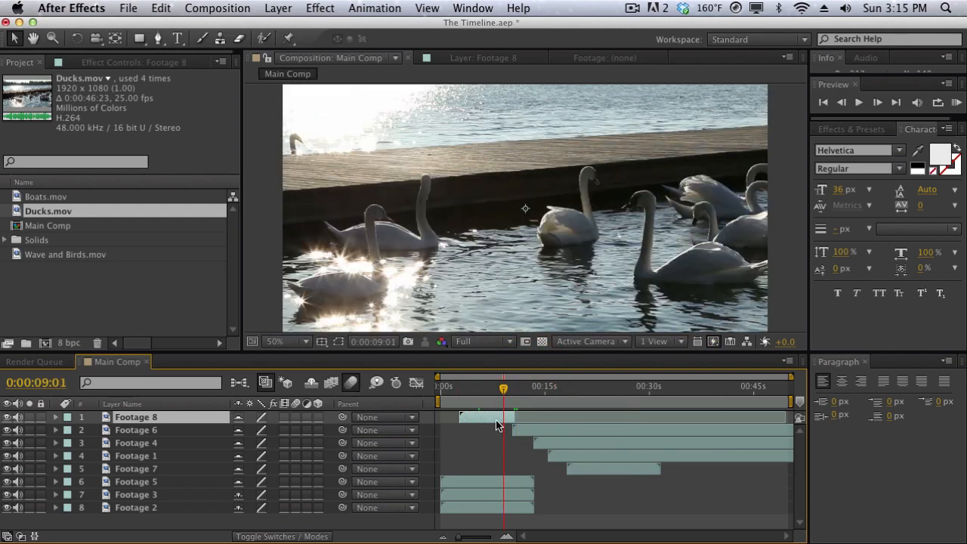
left_click_drag(492, 389, 532, 392)
double_click(168, 431)
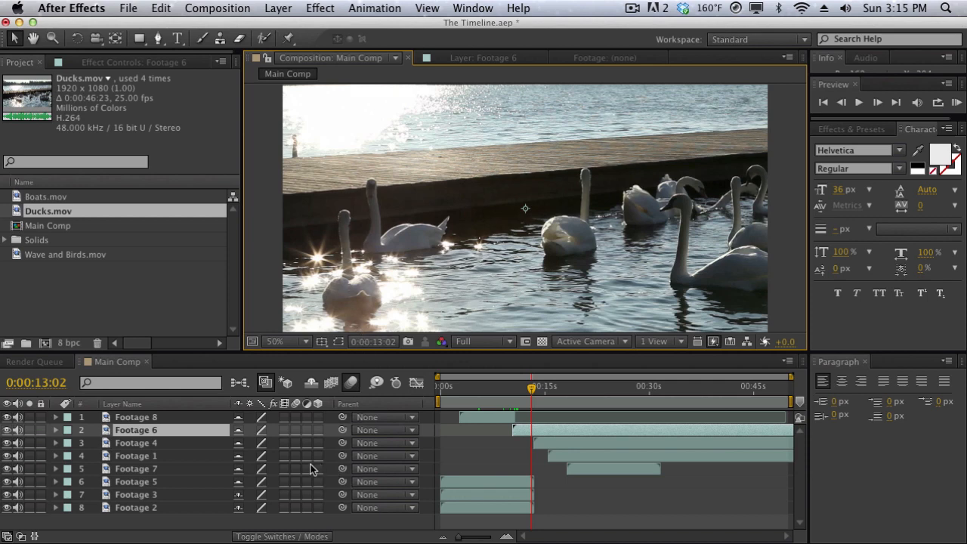
Examine the Transform, Switches and Effect options offered for the Footage 6 layer without applying any
right_click(543, 431)
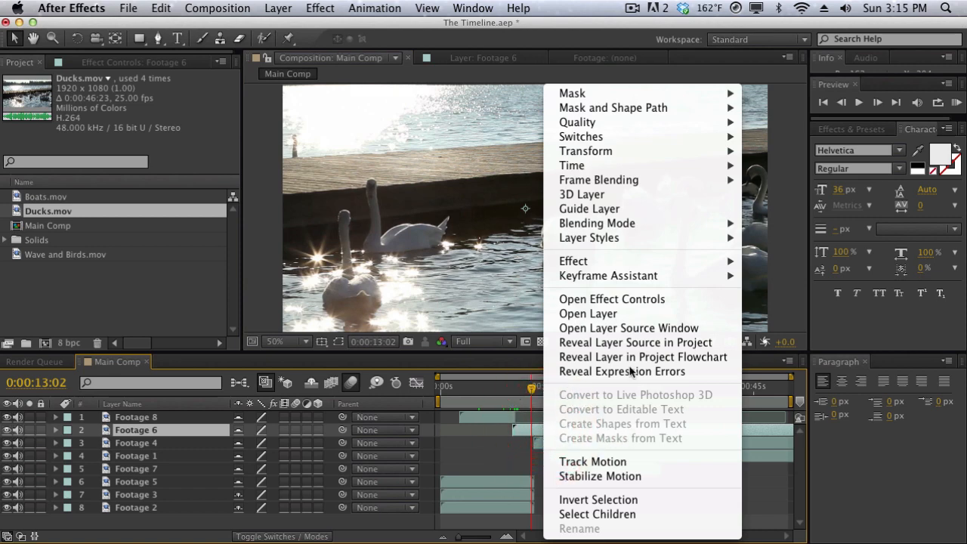
mouse_move(631, 168)
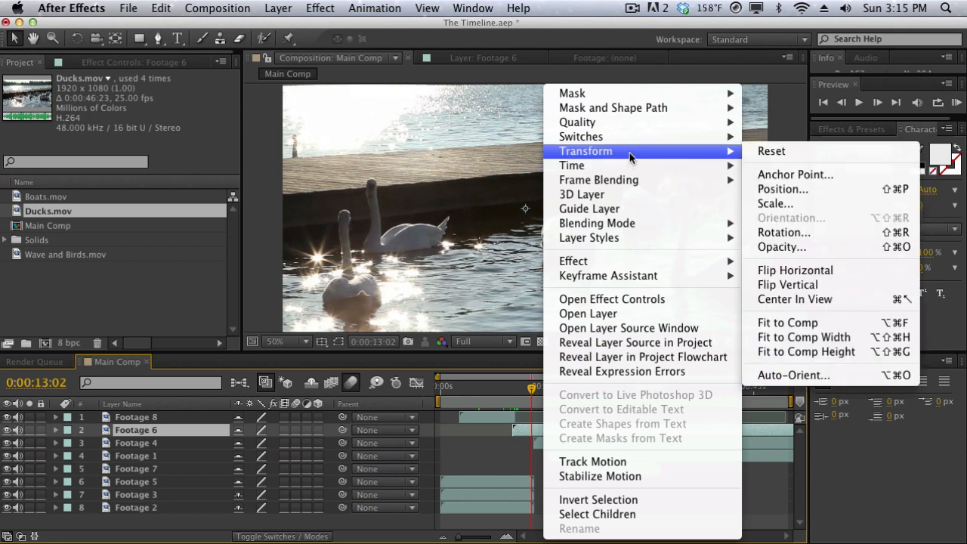
mouse_move(628, 129)
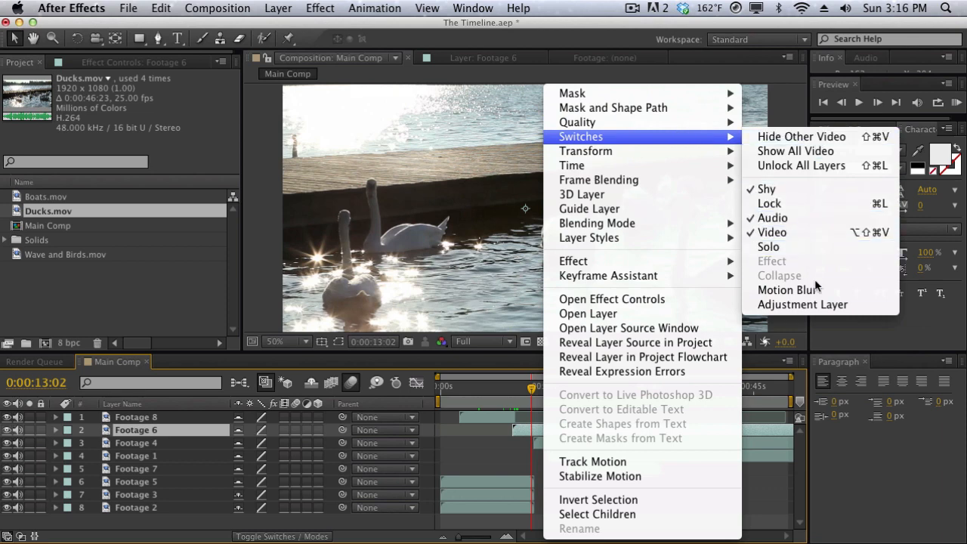
mouse_move(596, 280)
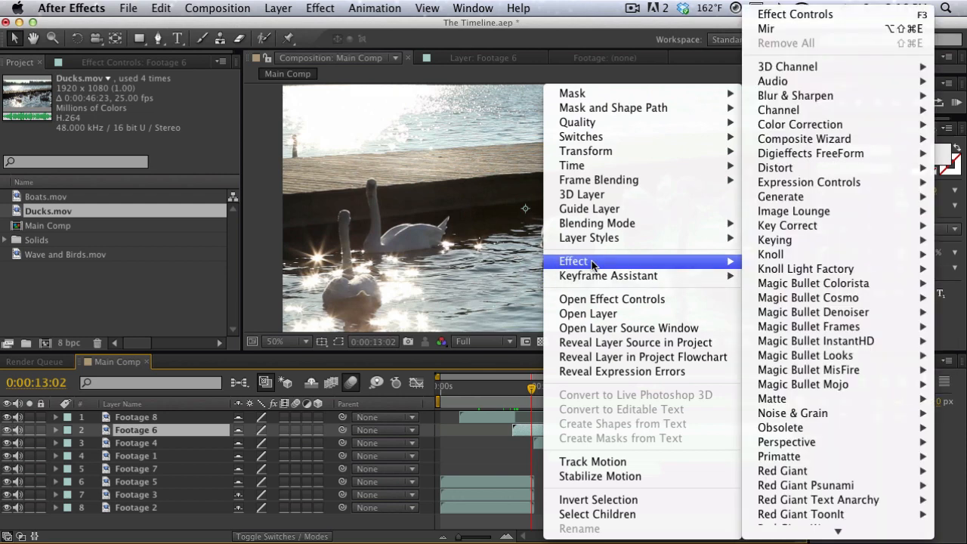
mouse_move(593, 240)
left_click(377, 277)
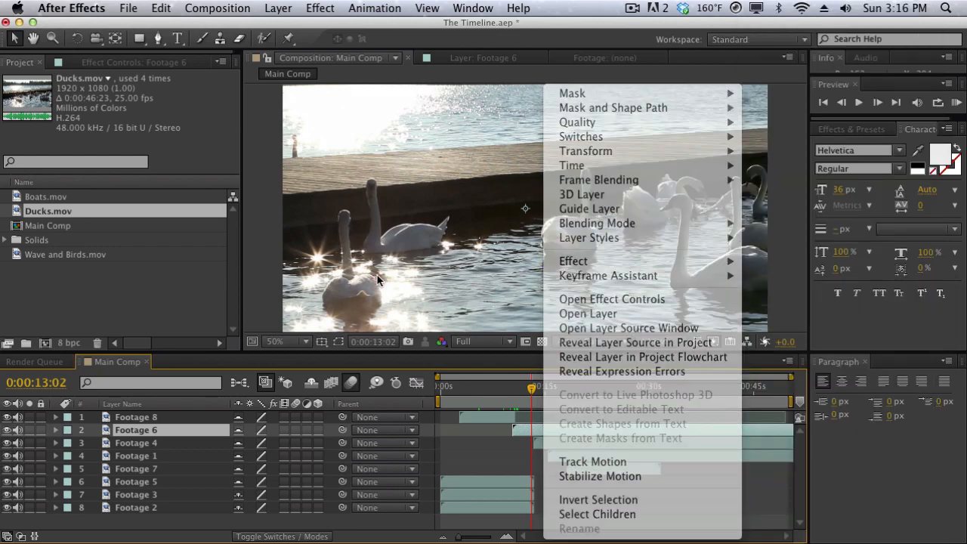